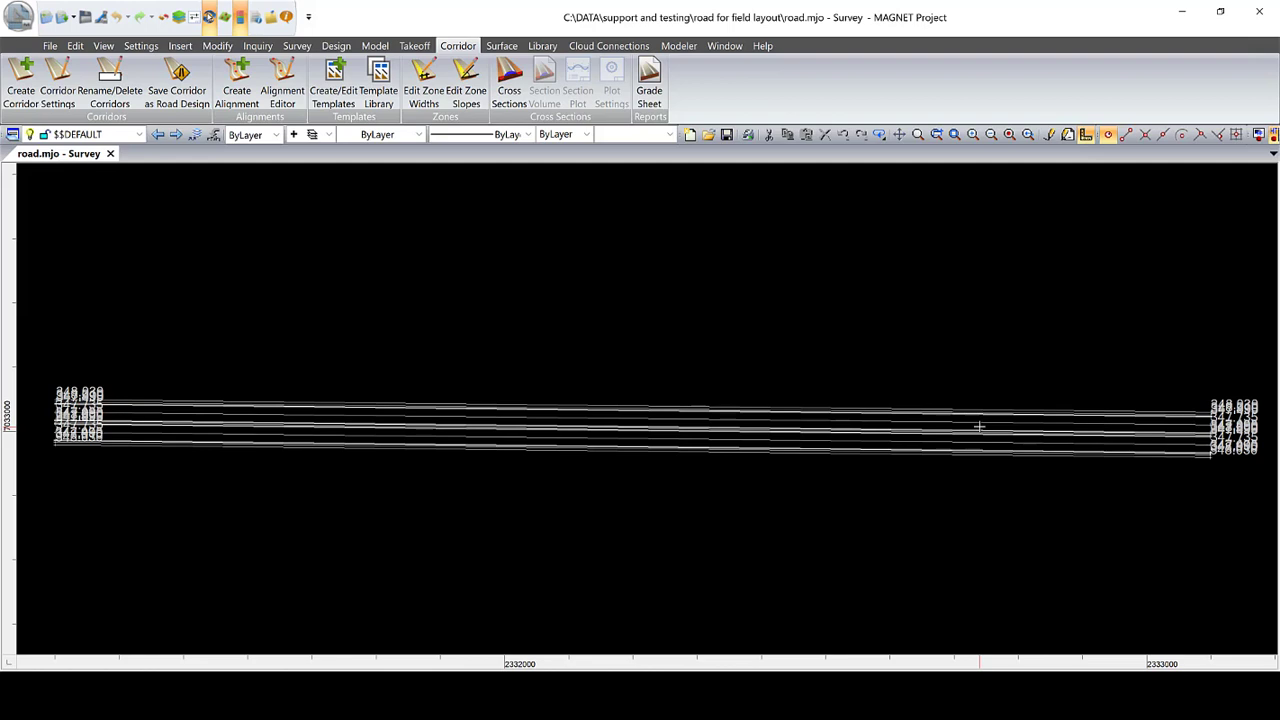
# - Start an export of the project as a MAGNET Field v7 Project (*.mjf) named road in the road for field layout folder
pyautogui.hotkey('alt', 'f')
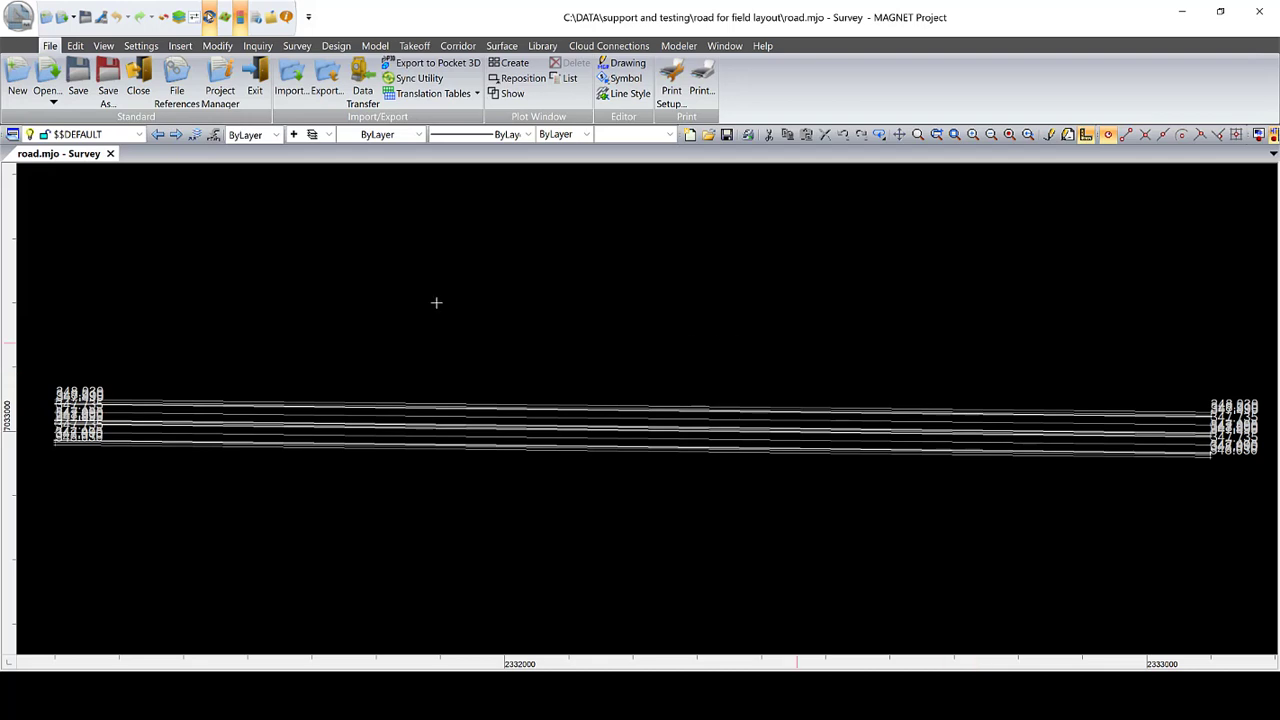
pyautogui.click(326, 82)
pyautogui.click(350, 135)
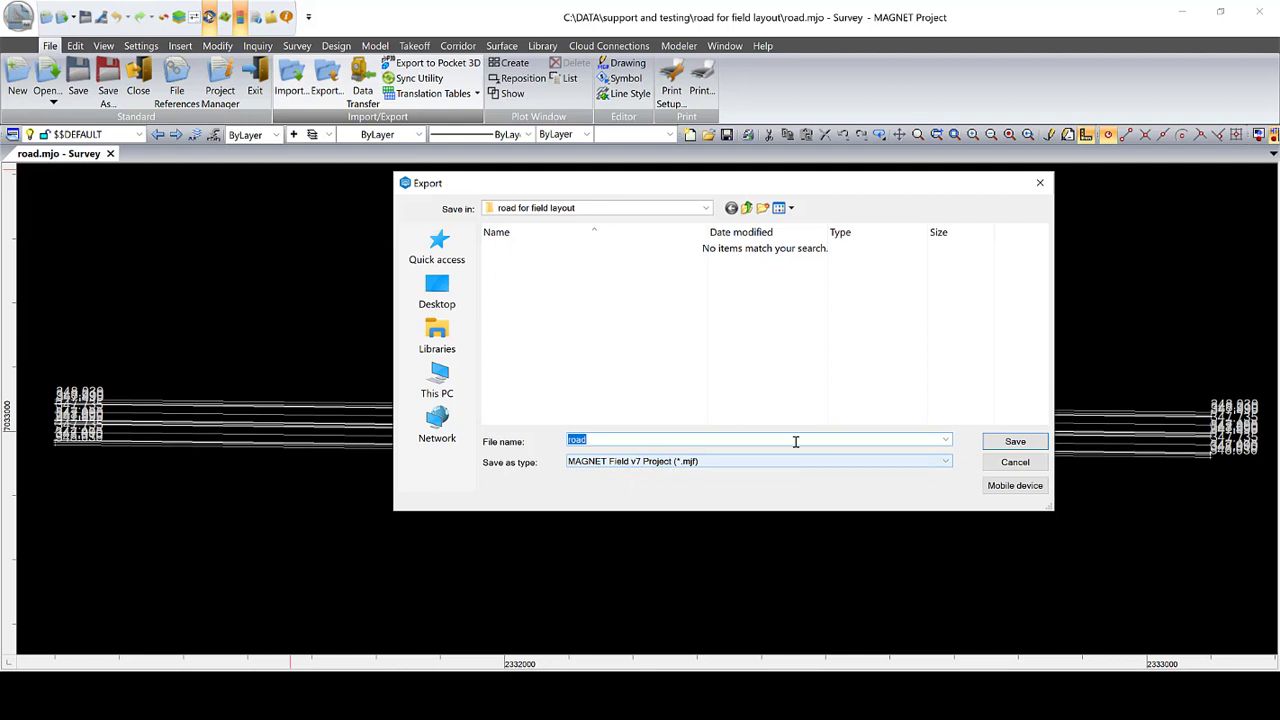
pyautogui.click(686, 462)
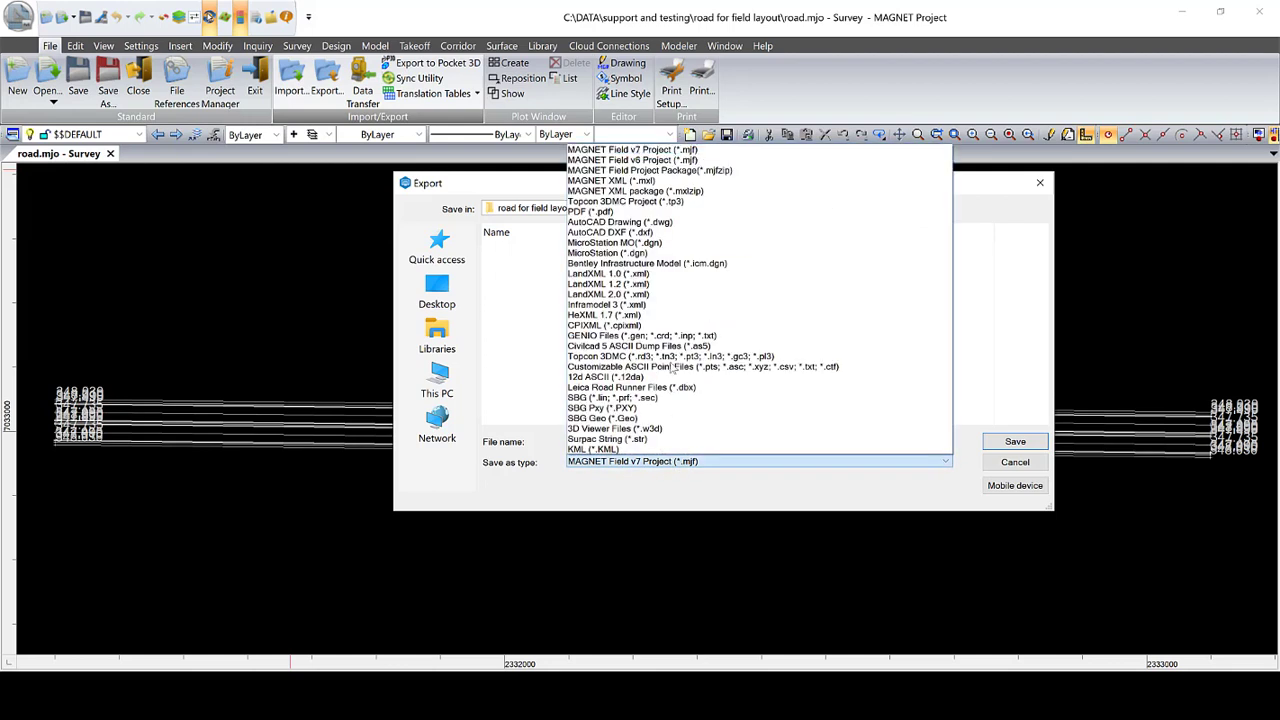
pyautogui.click(668, 151)
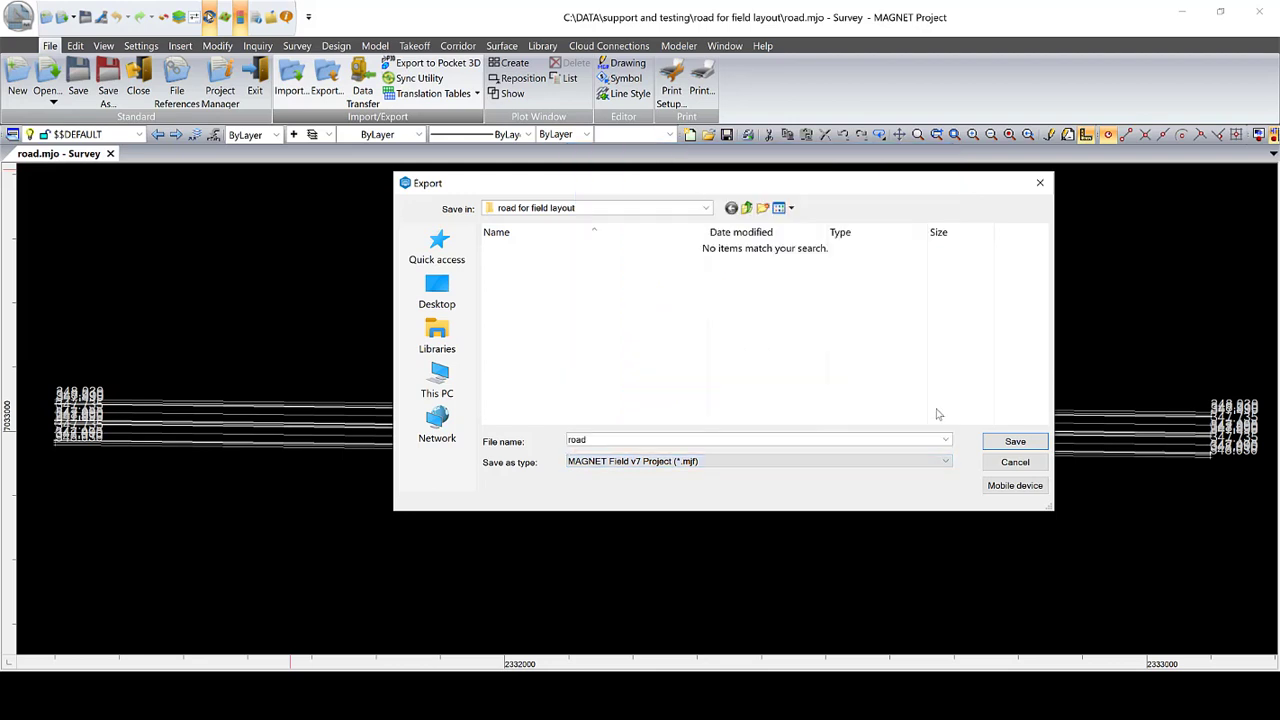
pyautogui.click(1015, 441)
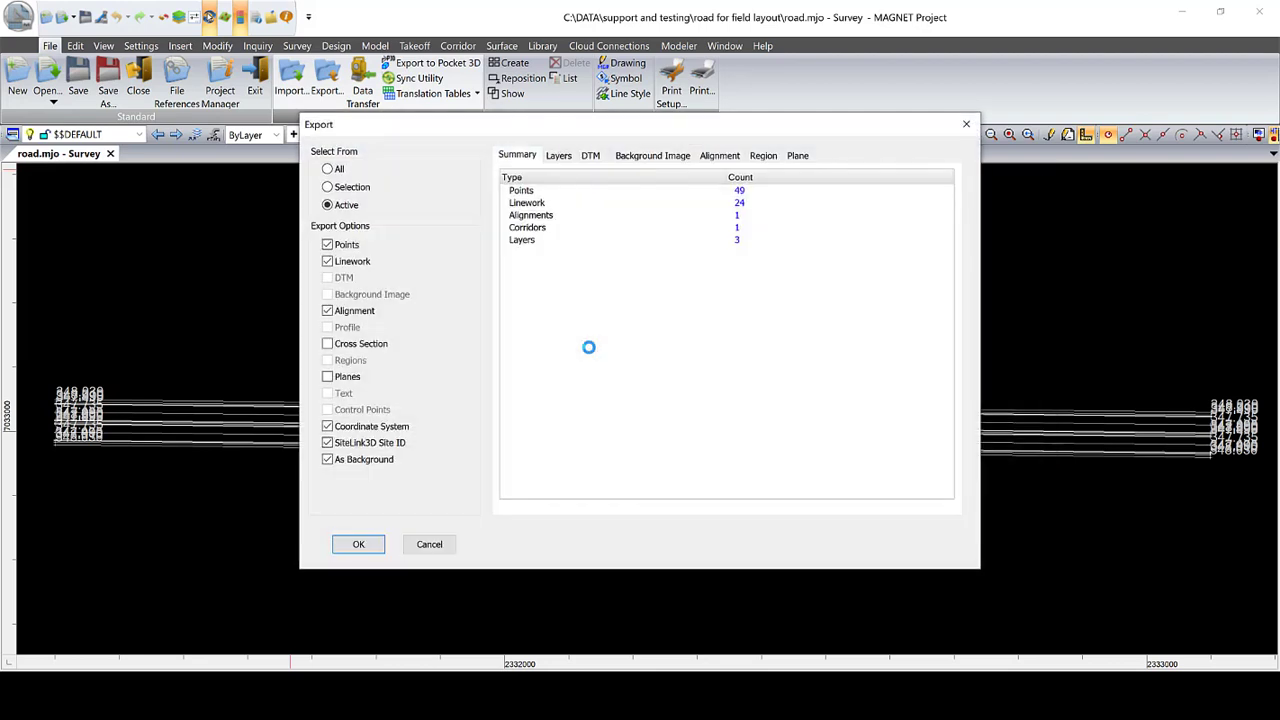
# - Export from all data, excluding points and including the DTM and cross sections
pyautogui.click(334, 170)
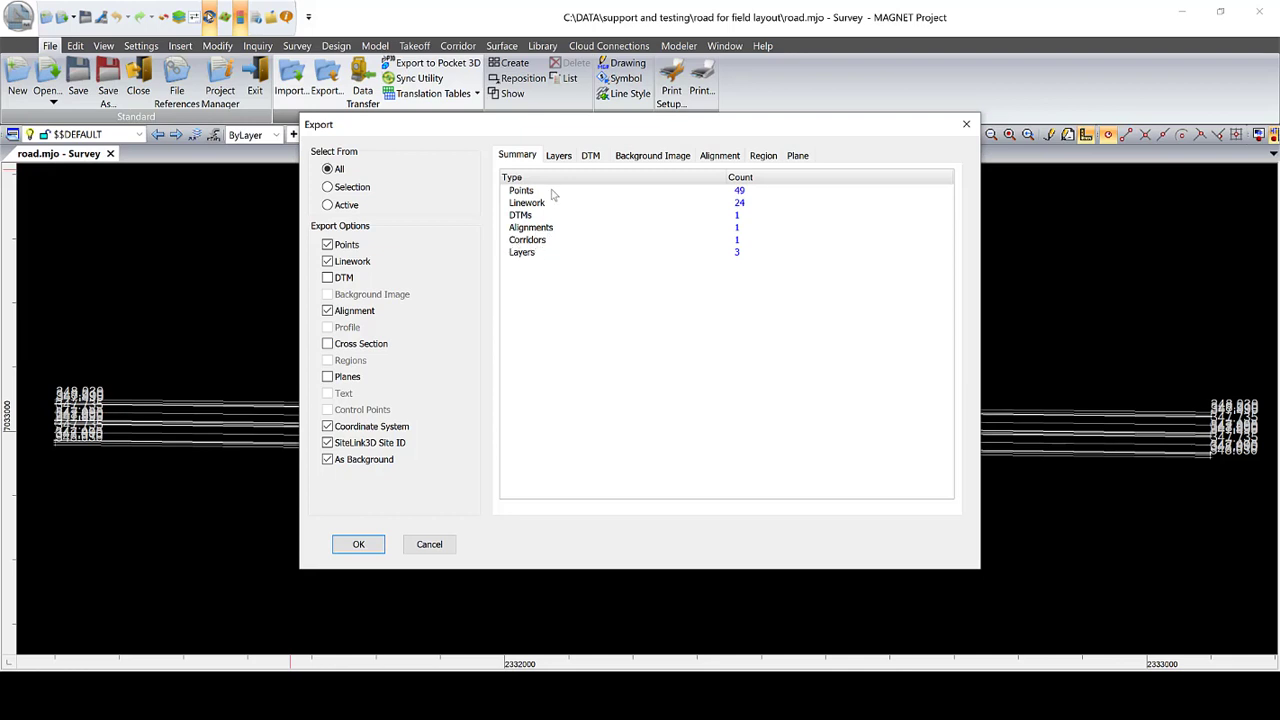
pyautogui.click(328, 245)
pyautogui.click(345, 279)
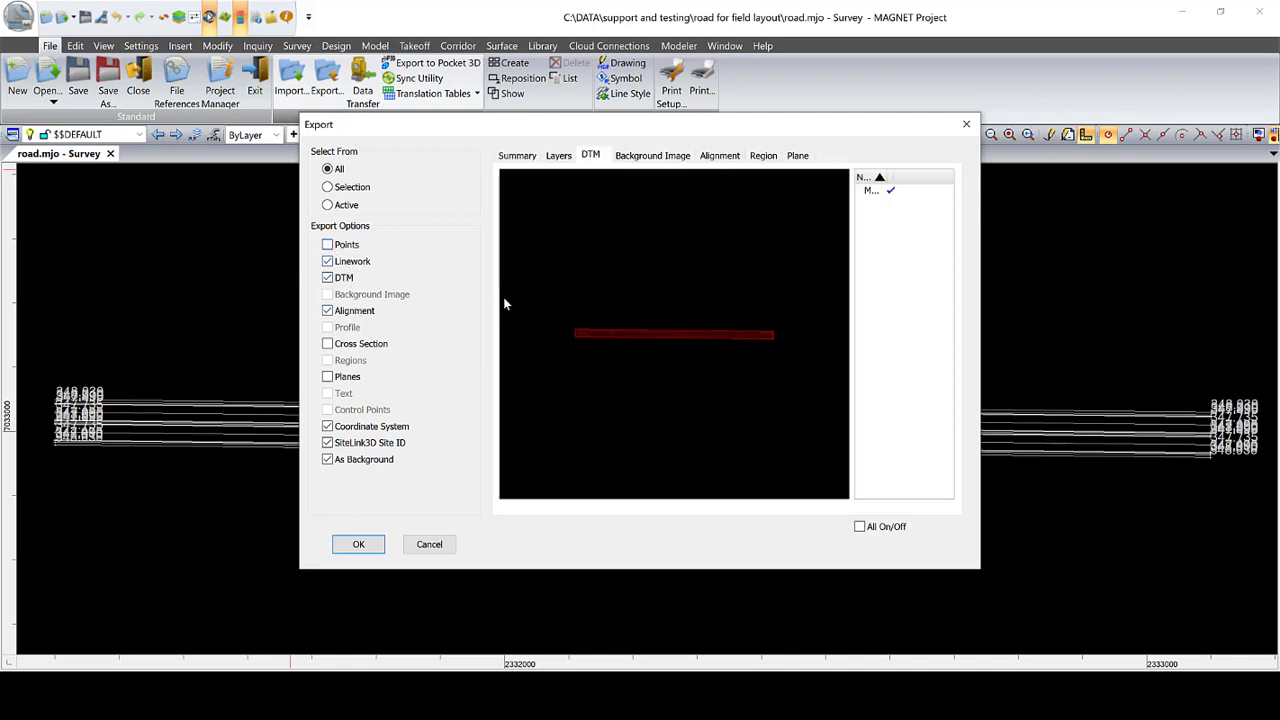
pyautogui.click(328, 344)
pyautogui.click(358, 544)
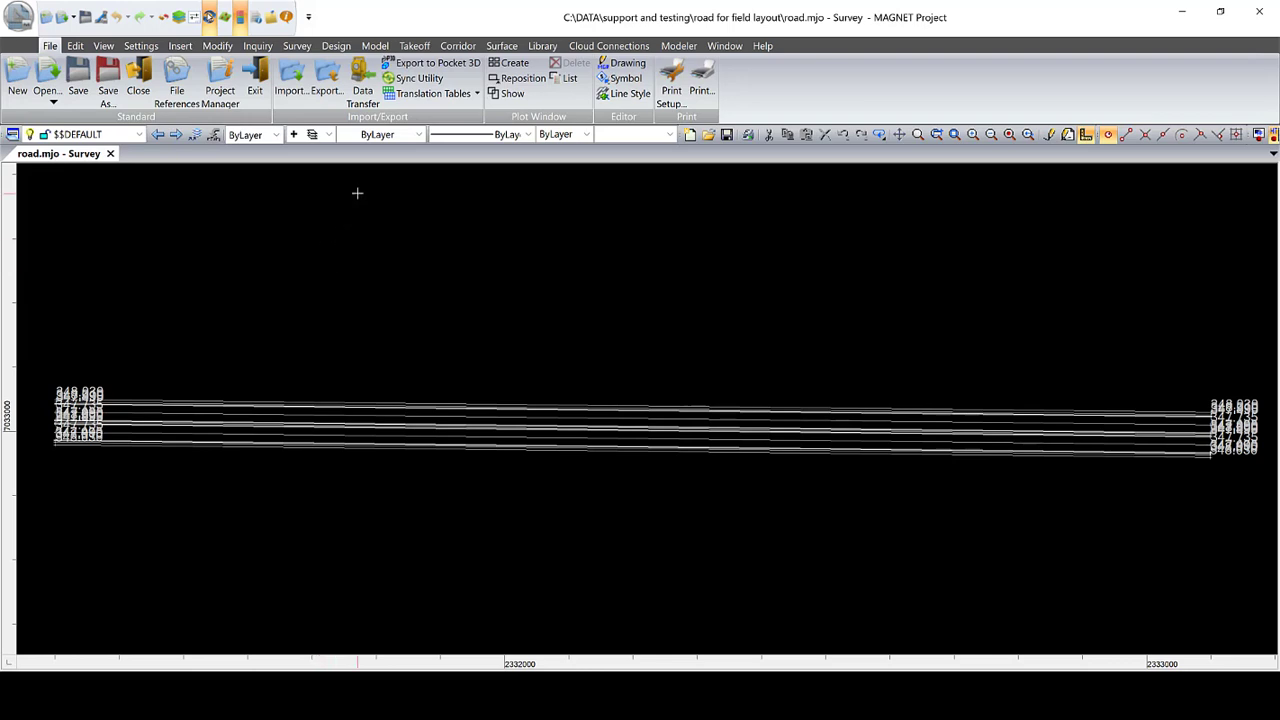
# - Switch to MAGNET Field, open the road.mjf job and inspect the exported road on its map
pyautogui.click(607, 48)
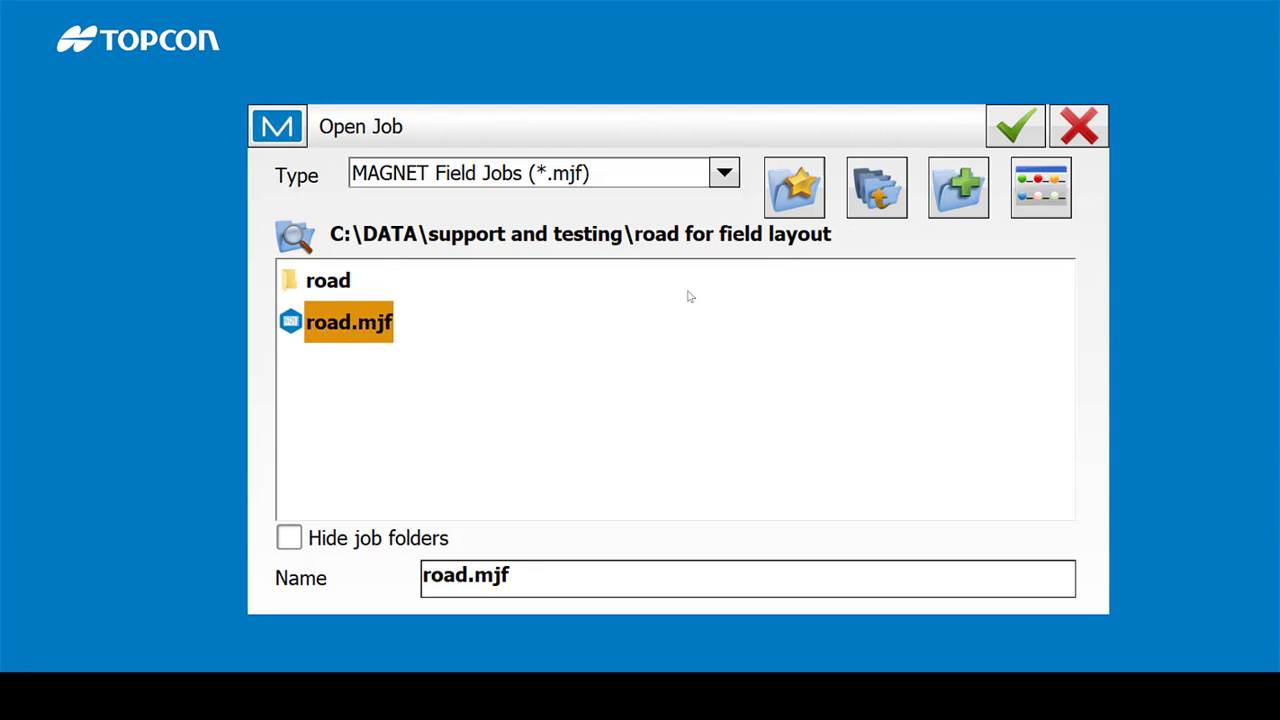
pyautogui.click(1015, 126)
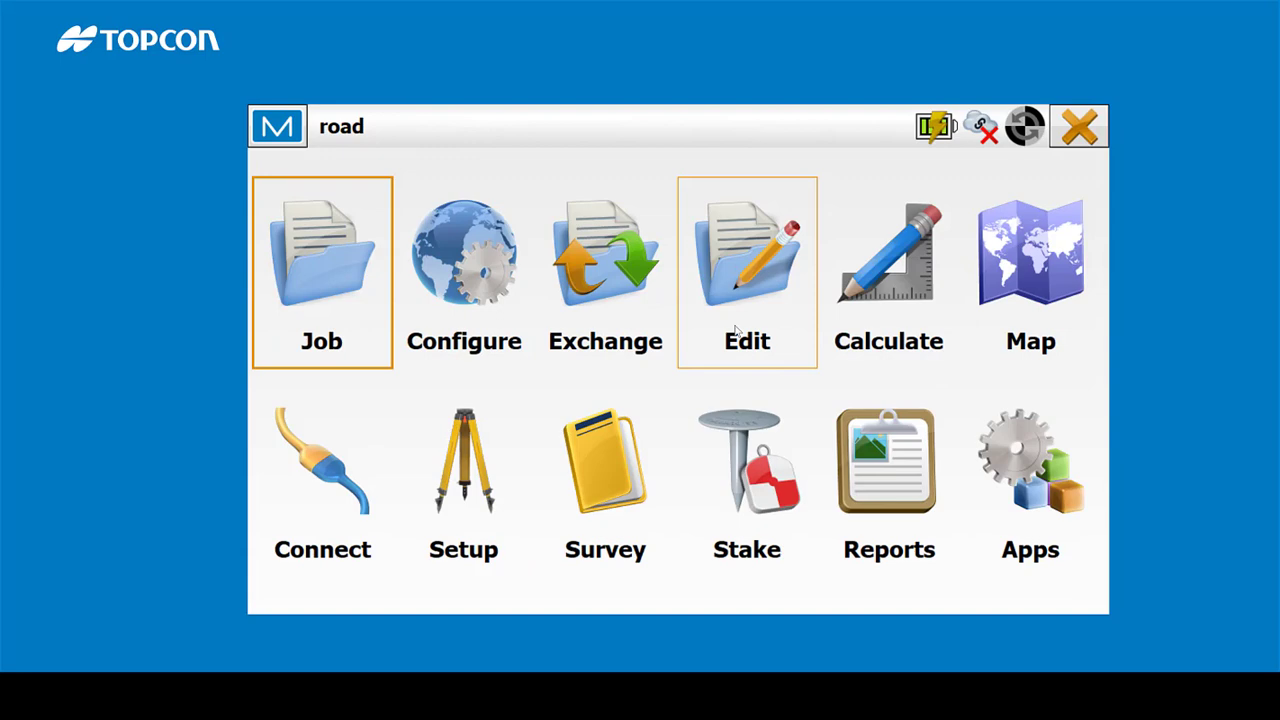
pyautogui.click(1018, 288)
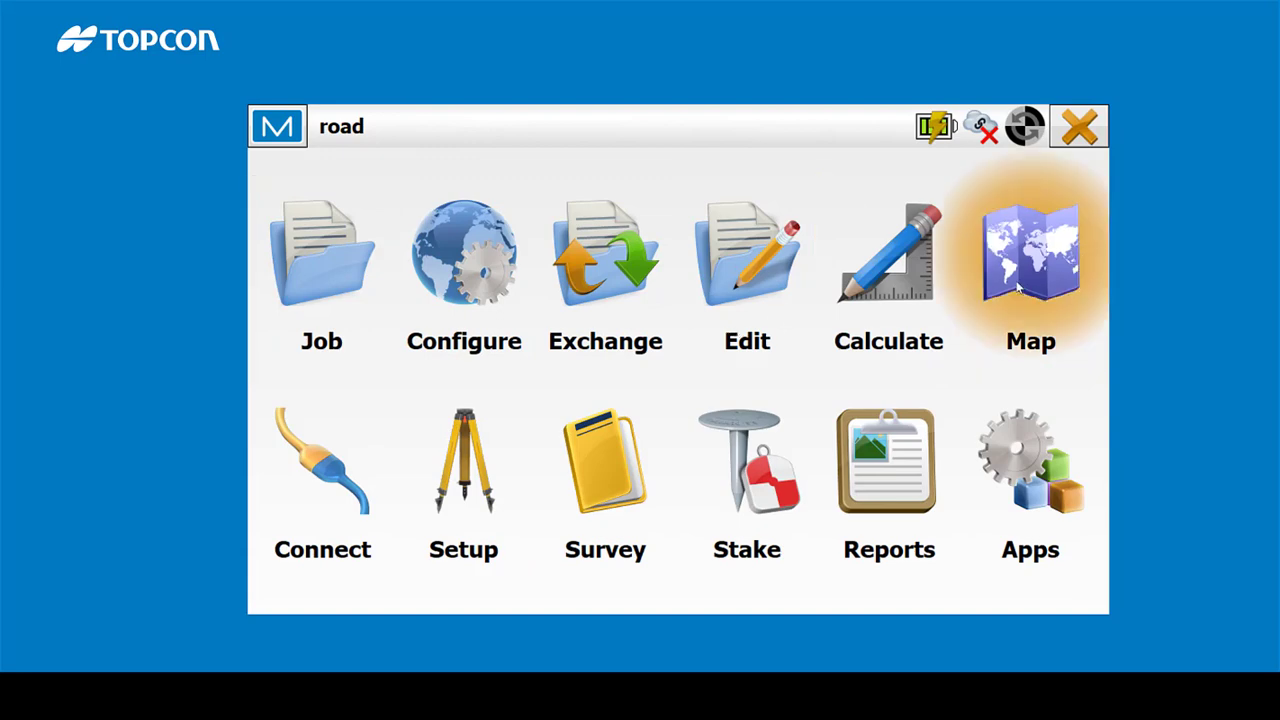
pyautogui.scroll(5, 285, 412)
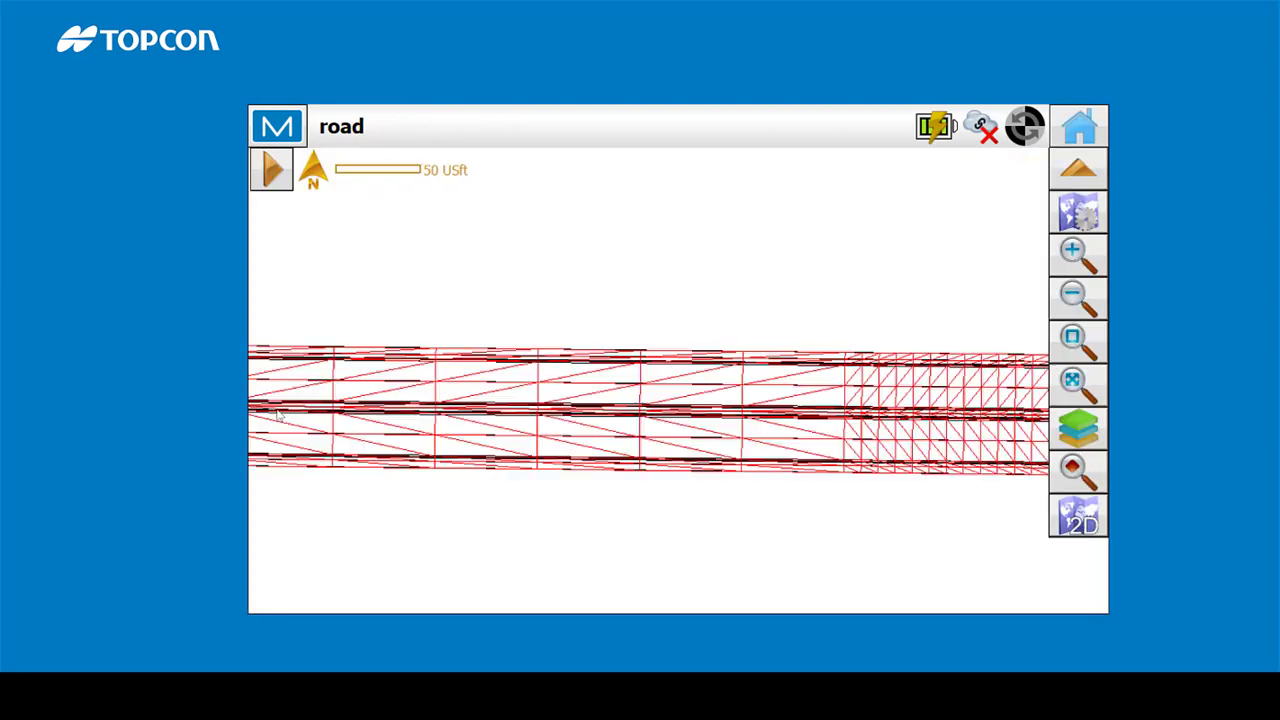
pyautogui.scroll(-5, 573, 410)
pyautogui.scroll(2, 573, 410)
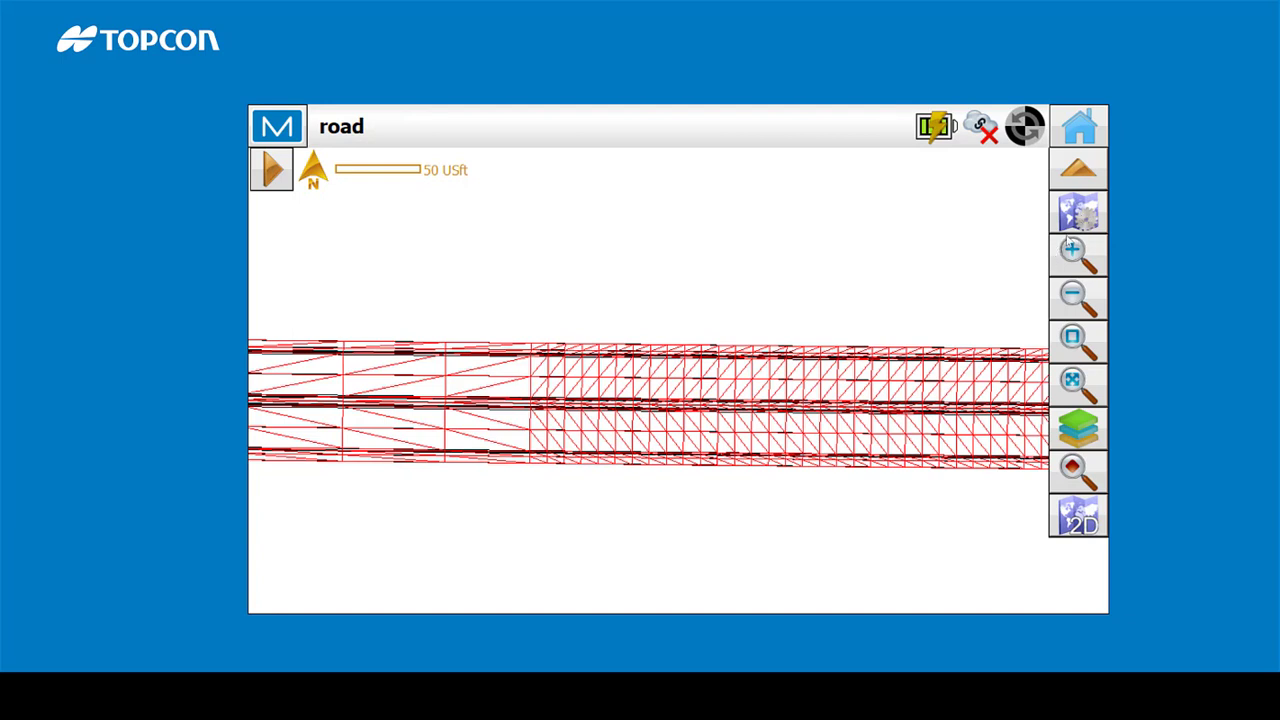
pyautogui.click(1079, 126)
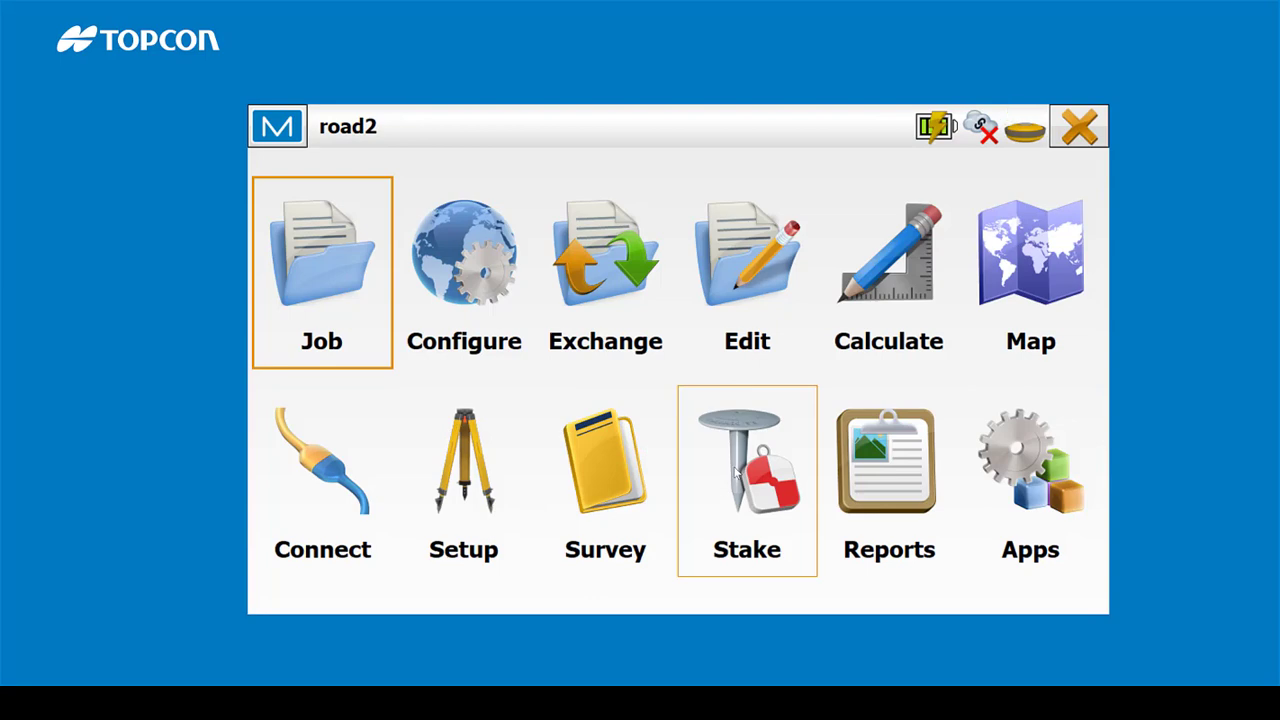
# - Start road staking for main street and add Vert end point, Vert high point and Vert low point as transition points
pyautogui.click(737, 473)
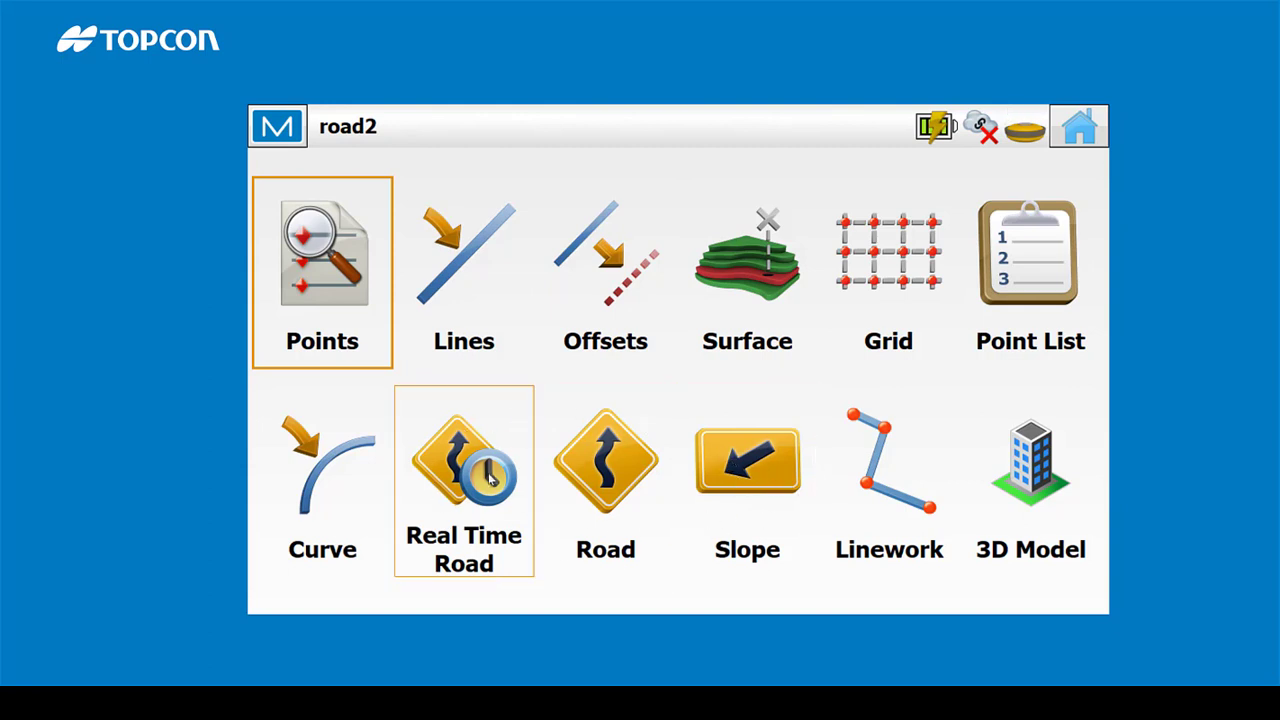
pyautogui.click(633, 467)
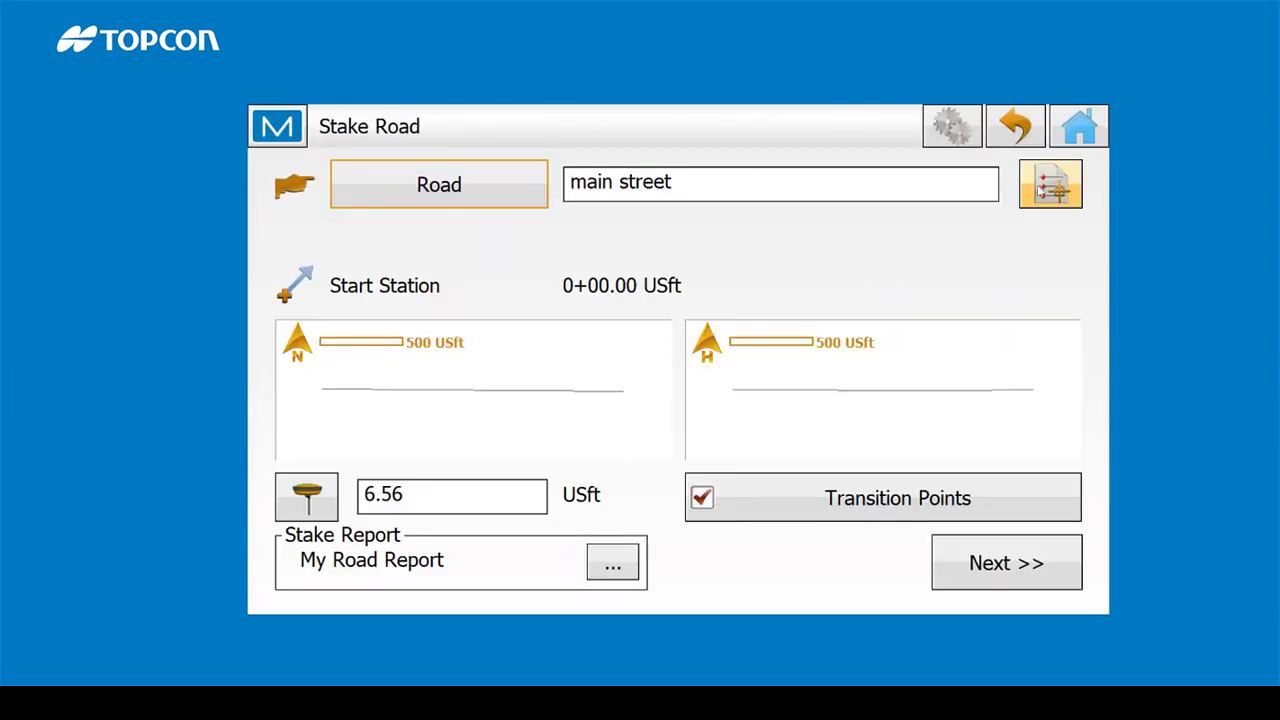
pyautogui.click(874, 505)
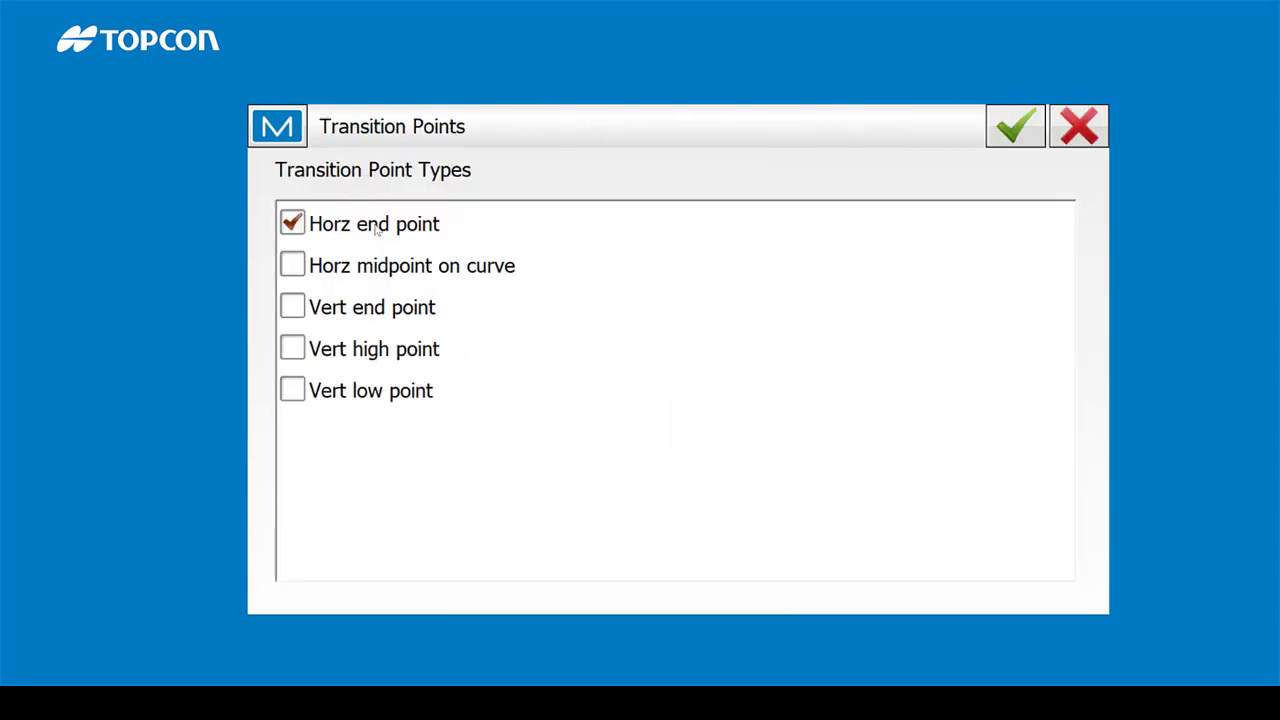
pyautogui.click(357, 312)
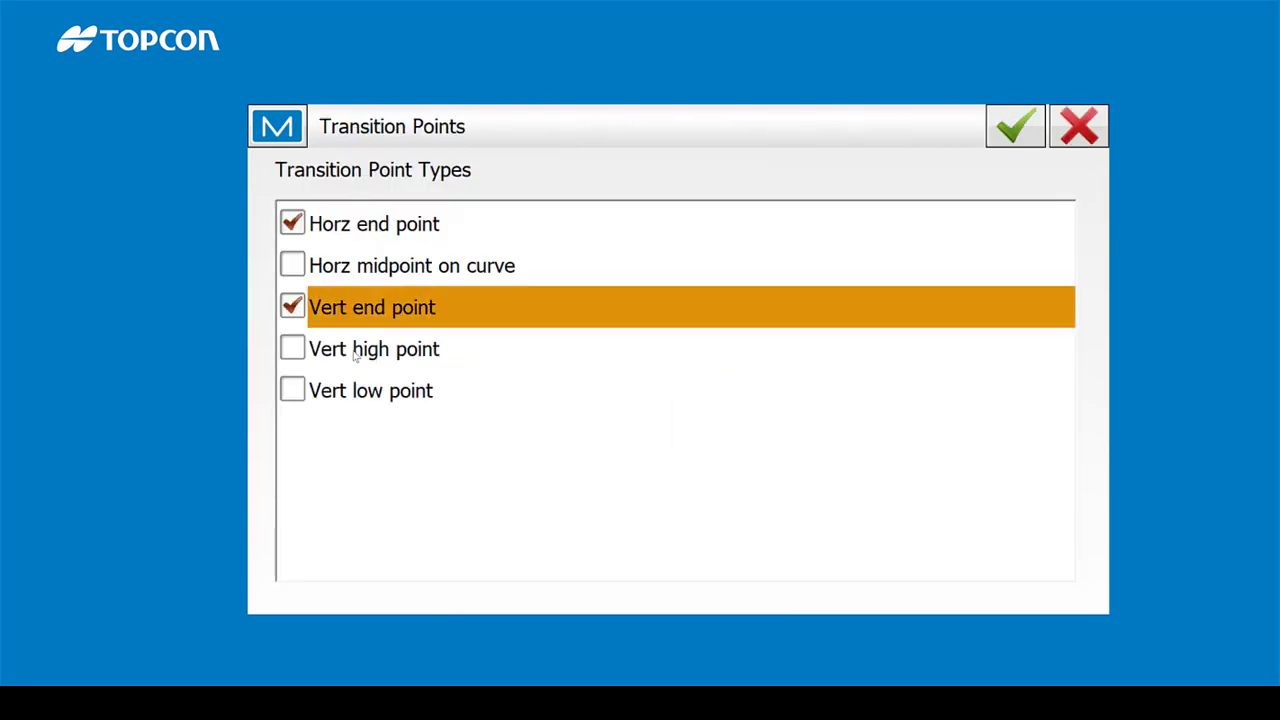
pyautogui.click(356, 352)
pyautogui.click(360, 391)
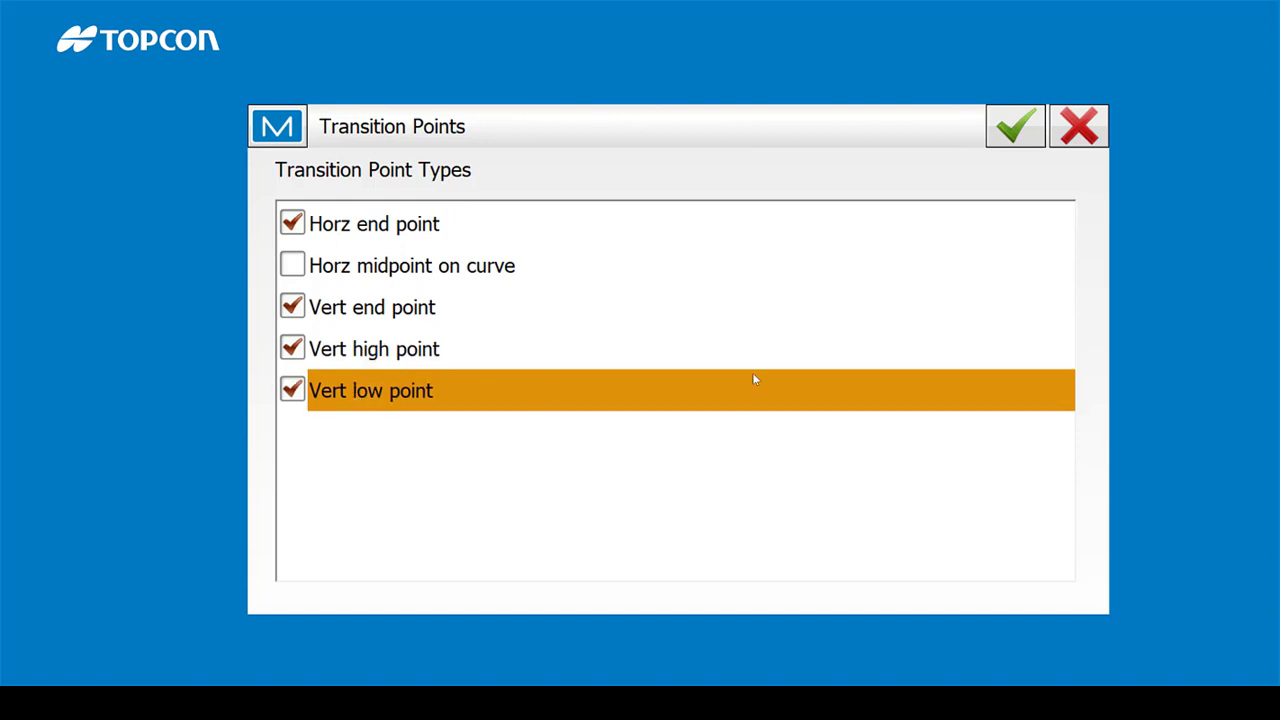
pyautogui.click(1012, 126)
# - Set the staking station to 0+00.00, keep the interval at 50.00 USft, and start staking the alignment
pyautogui.click(1005, 566)
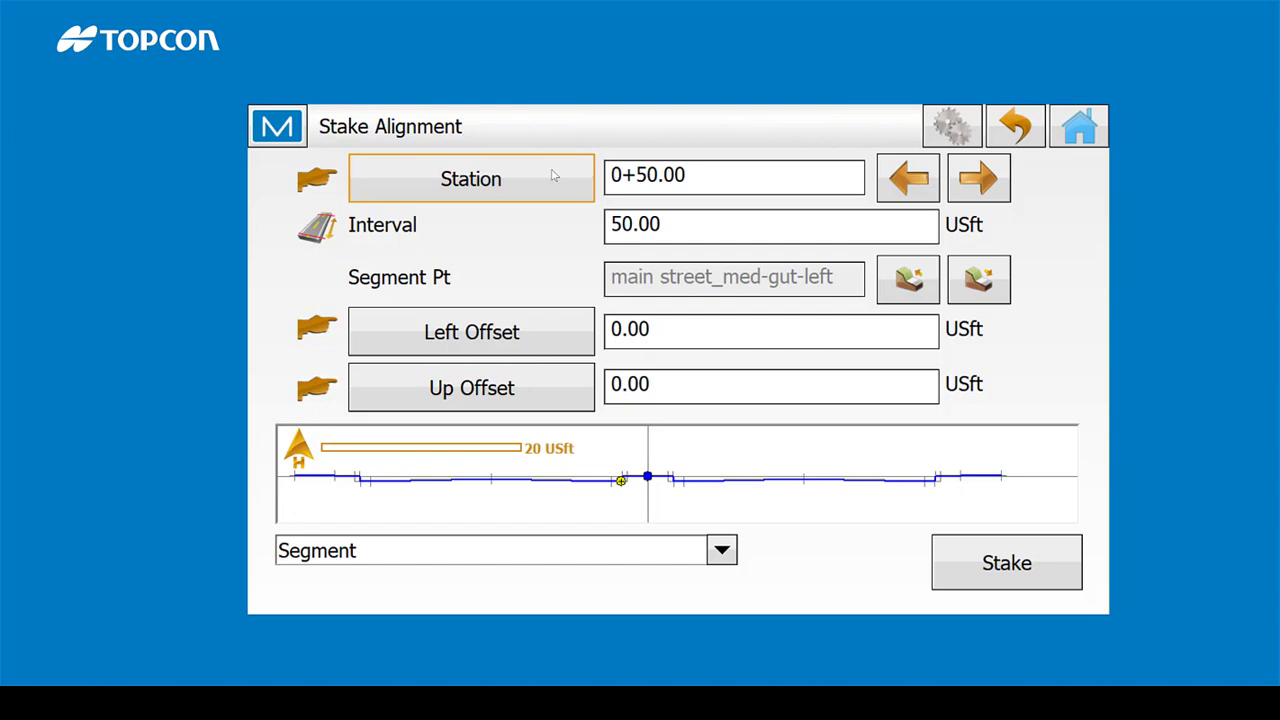
pyautogui.click(912, 183)
pyautogui.click(672, 222)
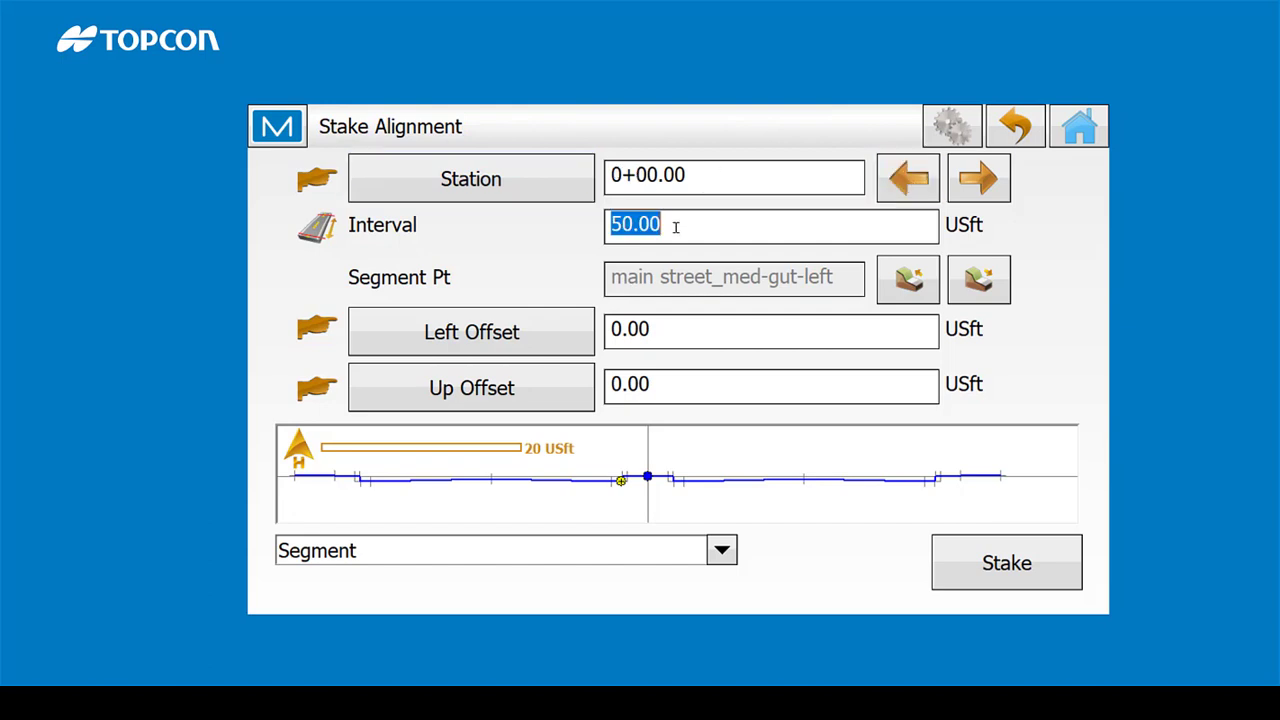
pyautogui.click(1015, 126)
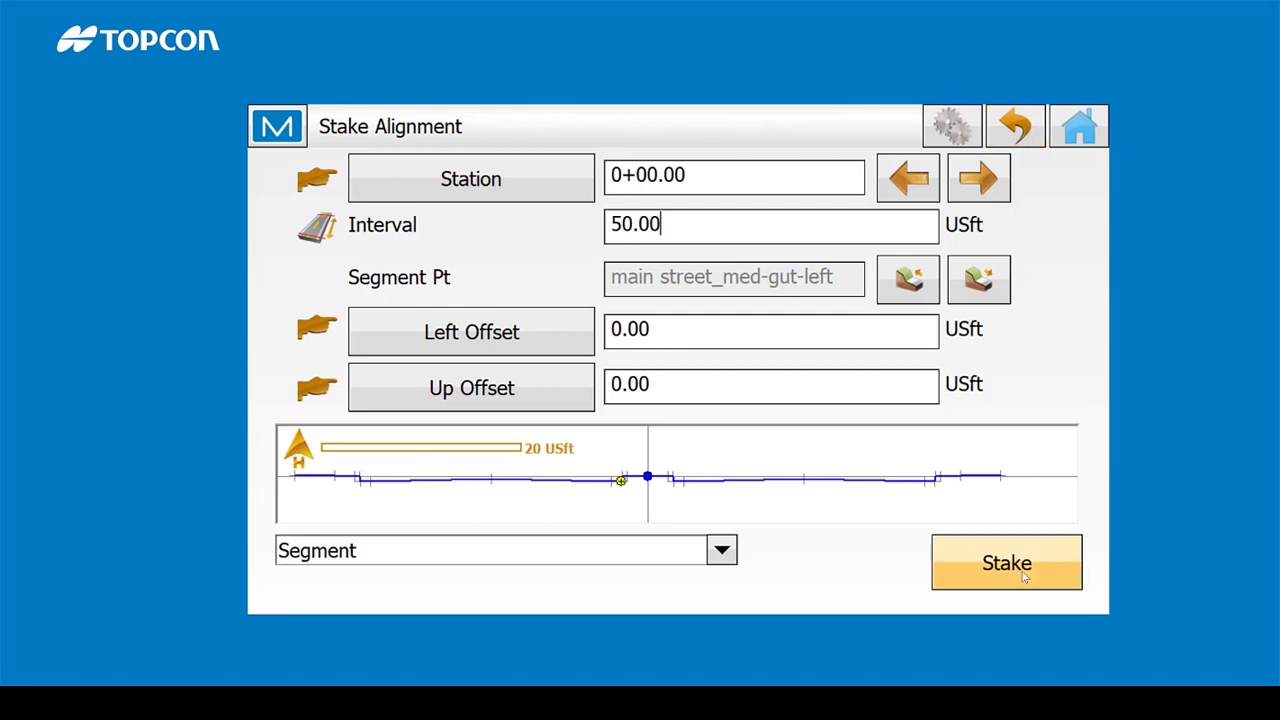
pyautogui.click(1005, 560)
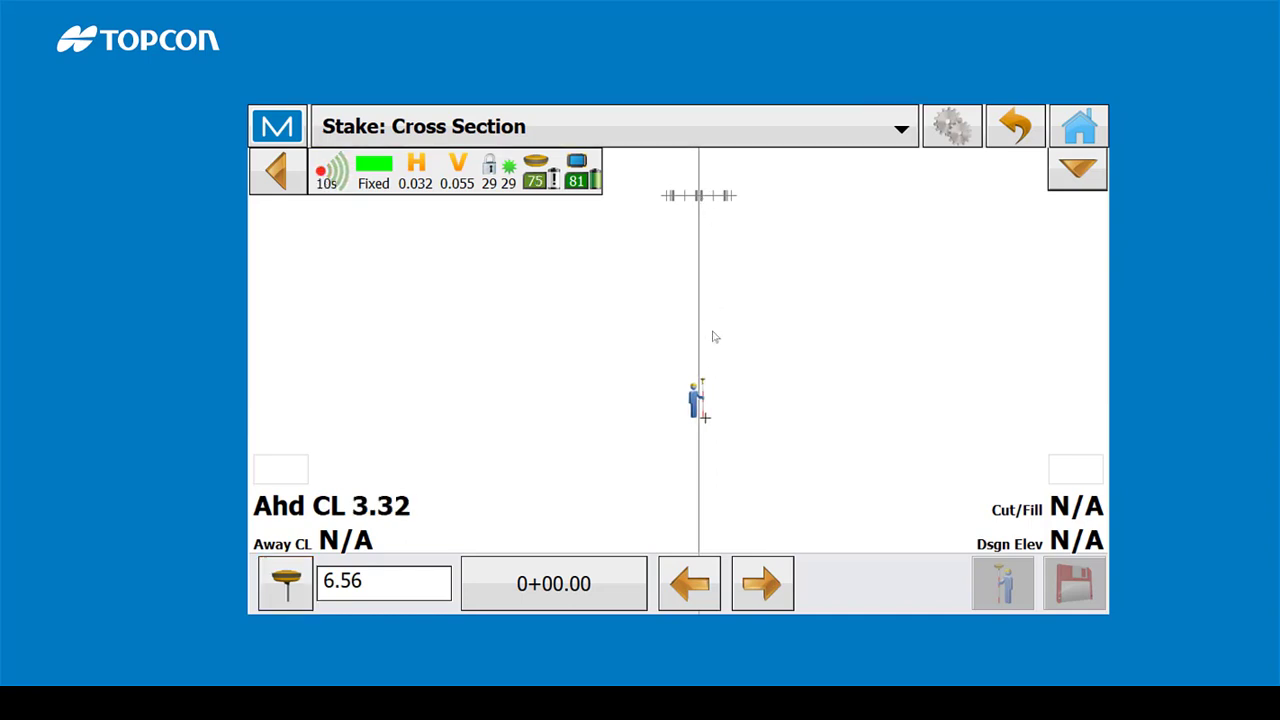
# - Switch the staking display to Map and move the position marker to point 2 at the road's start
pyautogui.click(758, 136)
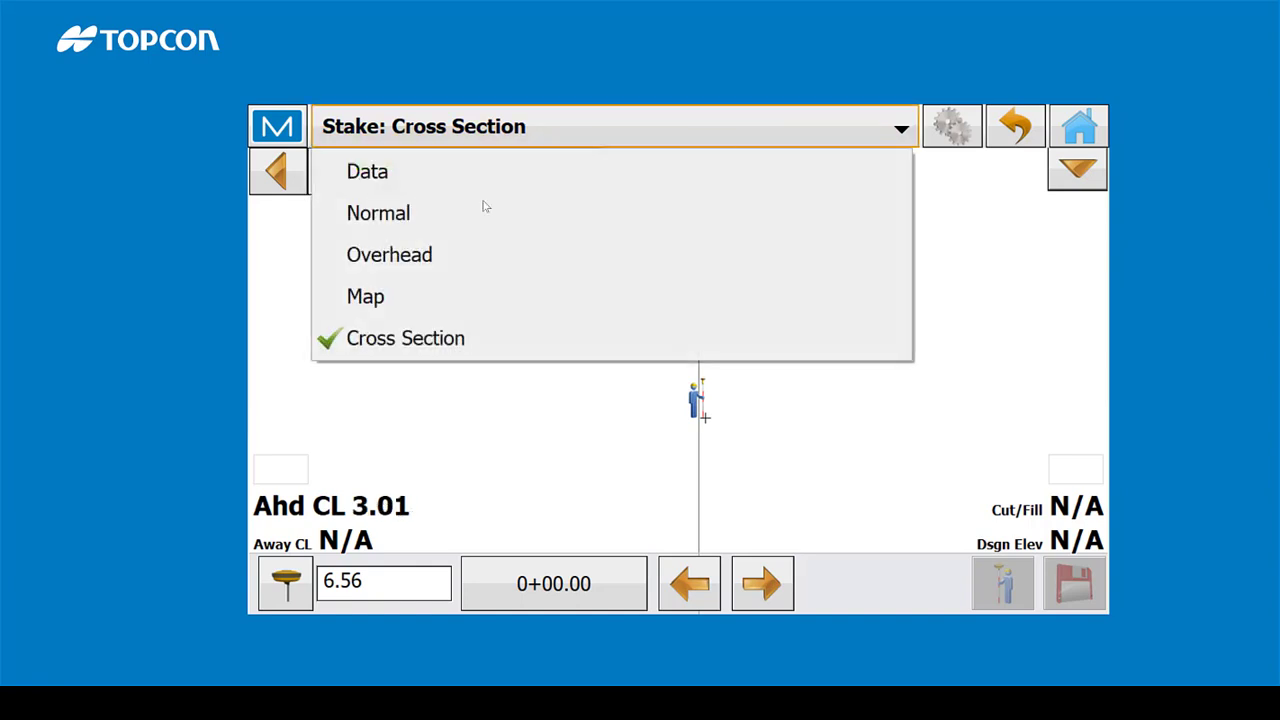
pyautogui.click(378, 298)
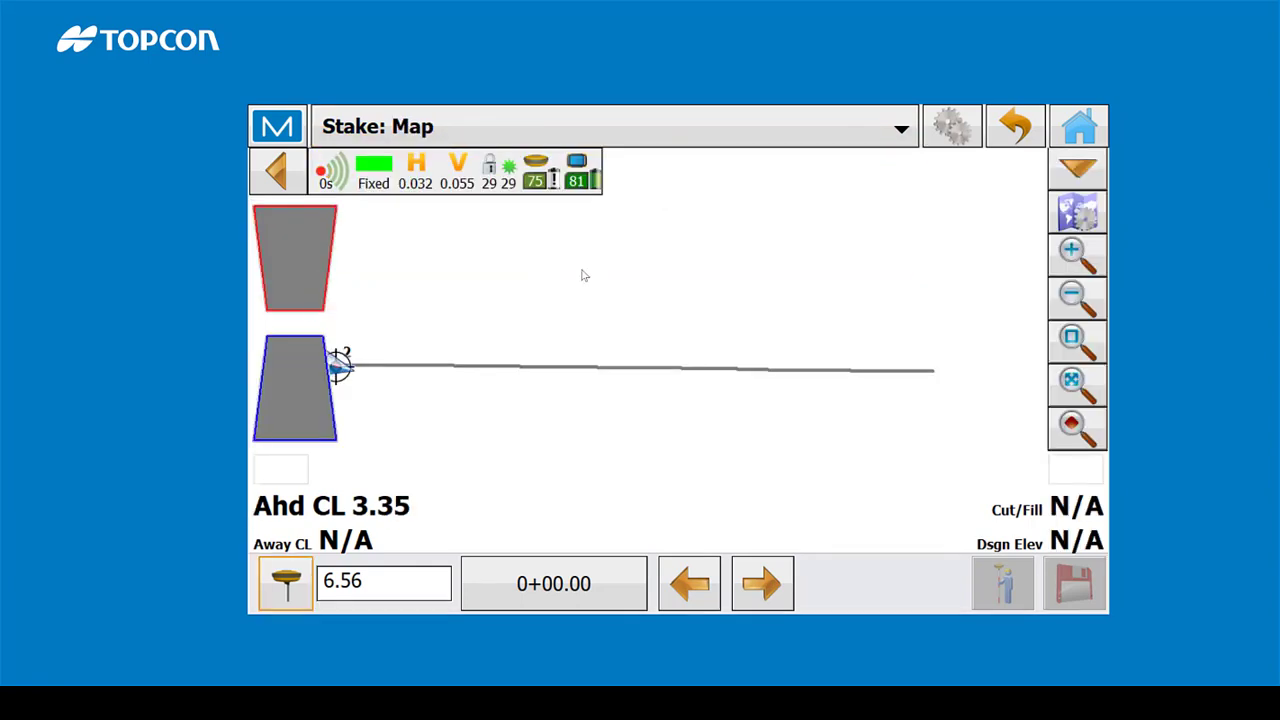
pyautogui.moveTo(367, 354); pyautogui.dragTo(620, 415)
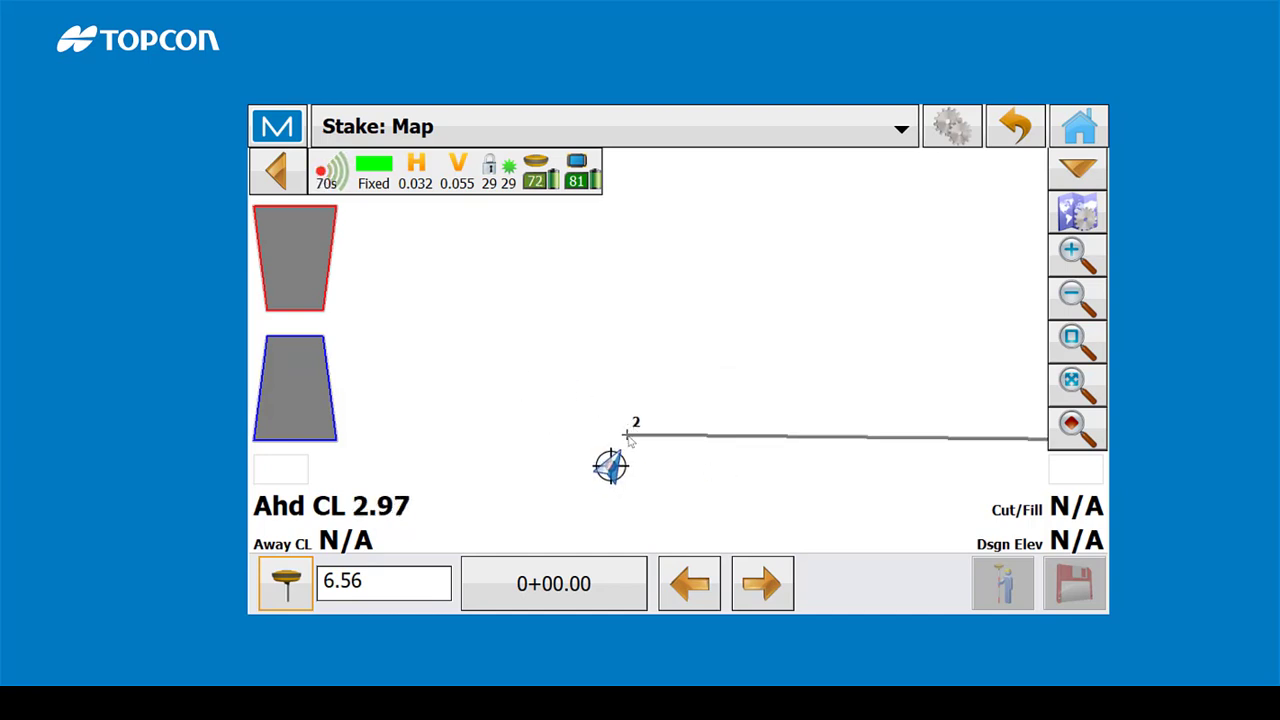
pyautogui.rightClick(627, 437)
pyautogui.click(681, 458)
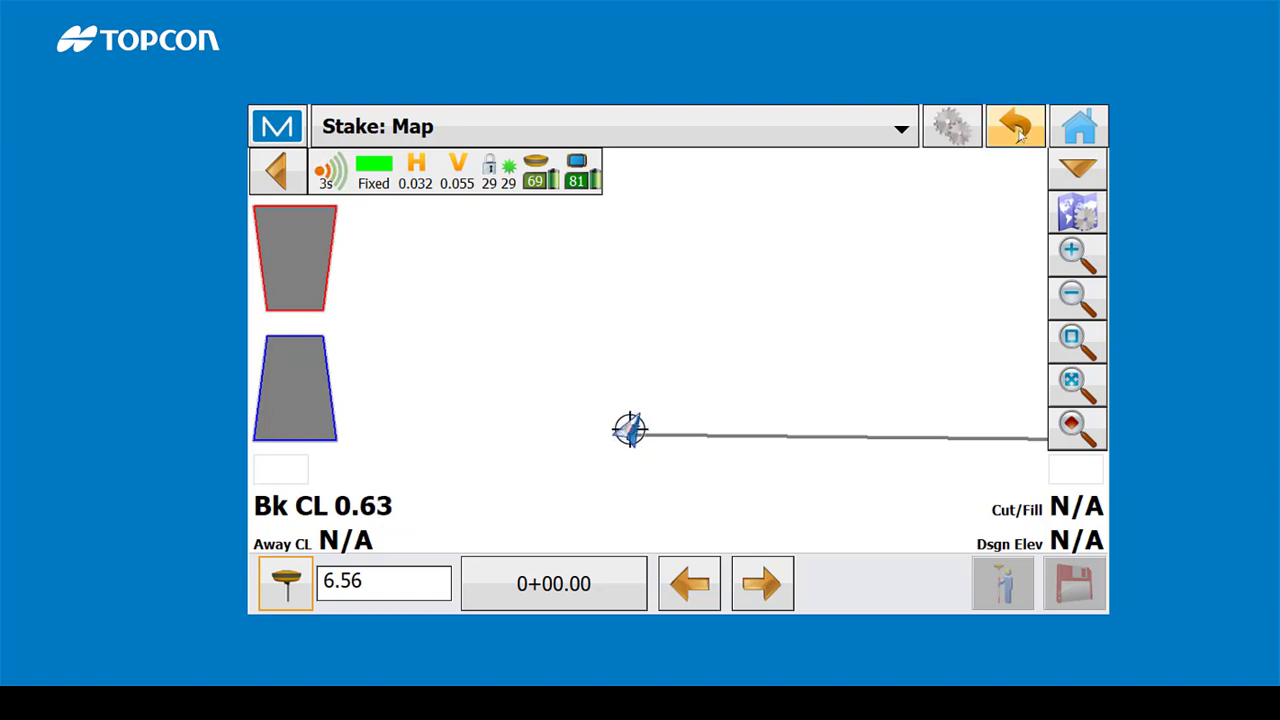
pyautogui.click(1018, 136)
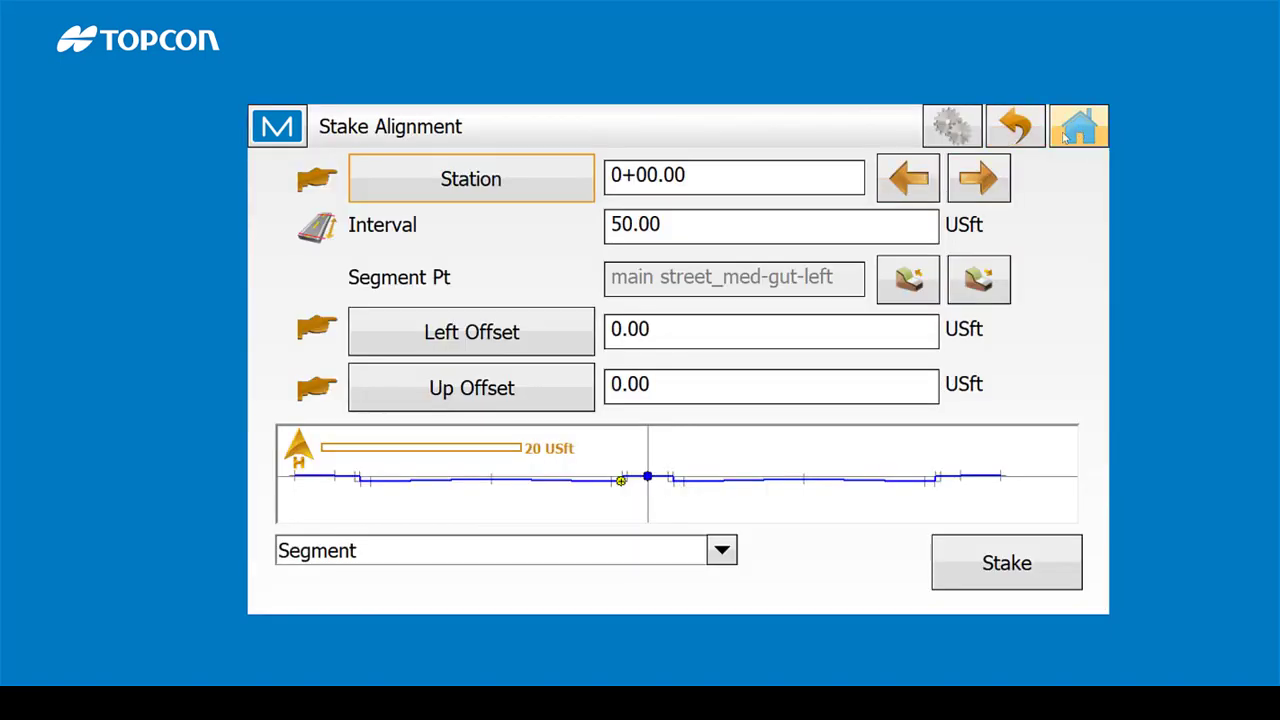
# - Start slope staking with Road as the reference type and main street as the road
pyautogui.click(1067, 138)
pyautogui.click(773, 450)
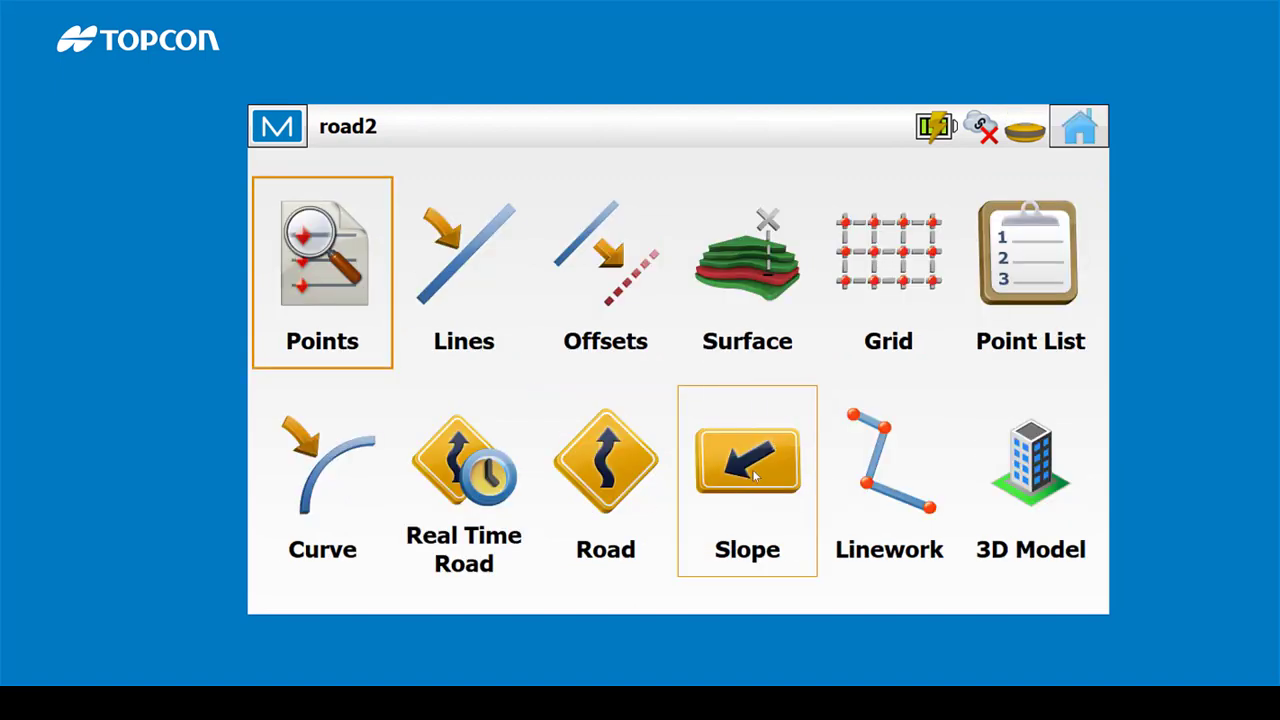
pyautogui.click(755, 477)
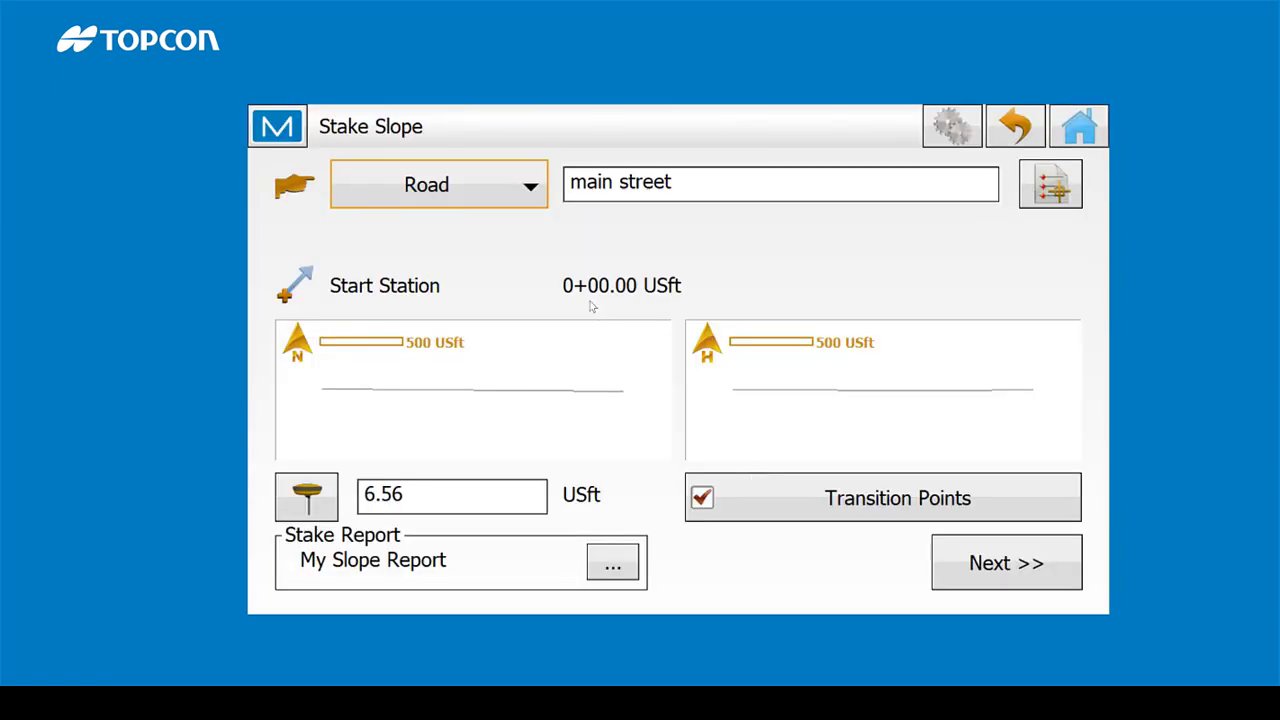
pyautogui.click(538, 190)
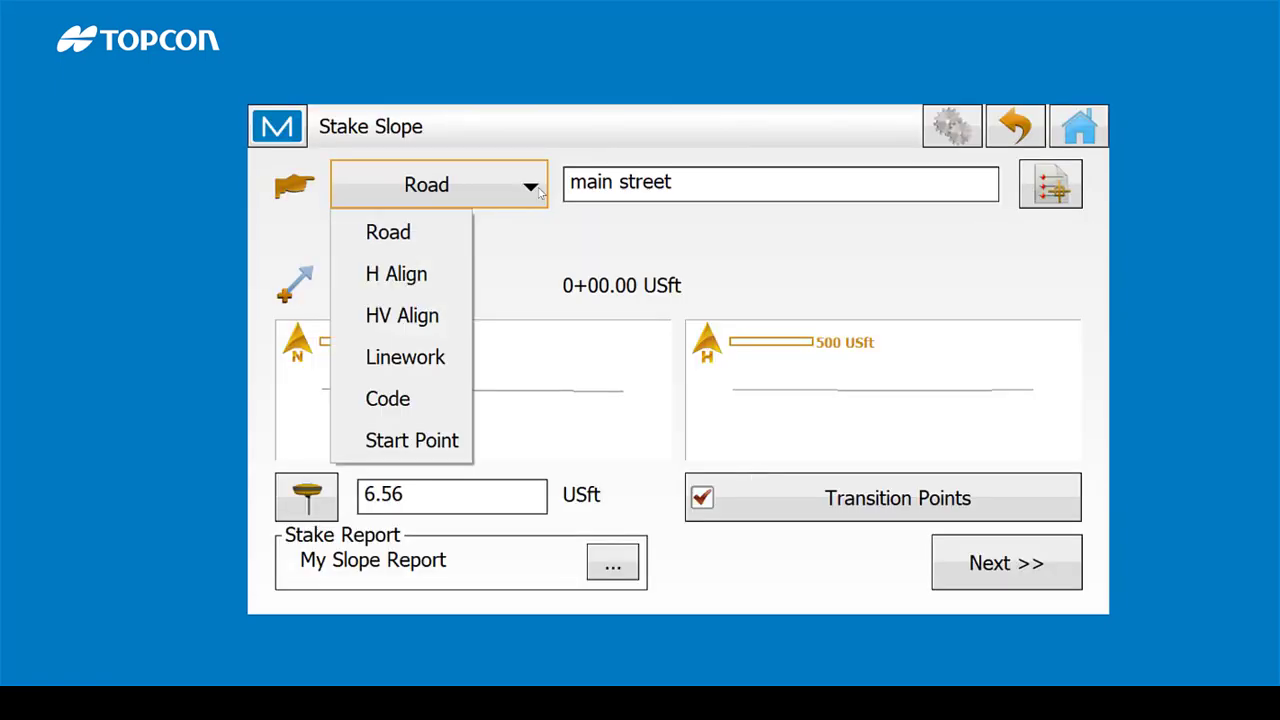
pyautogui.click(697, 183)
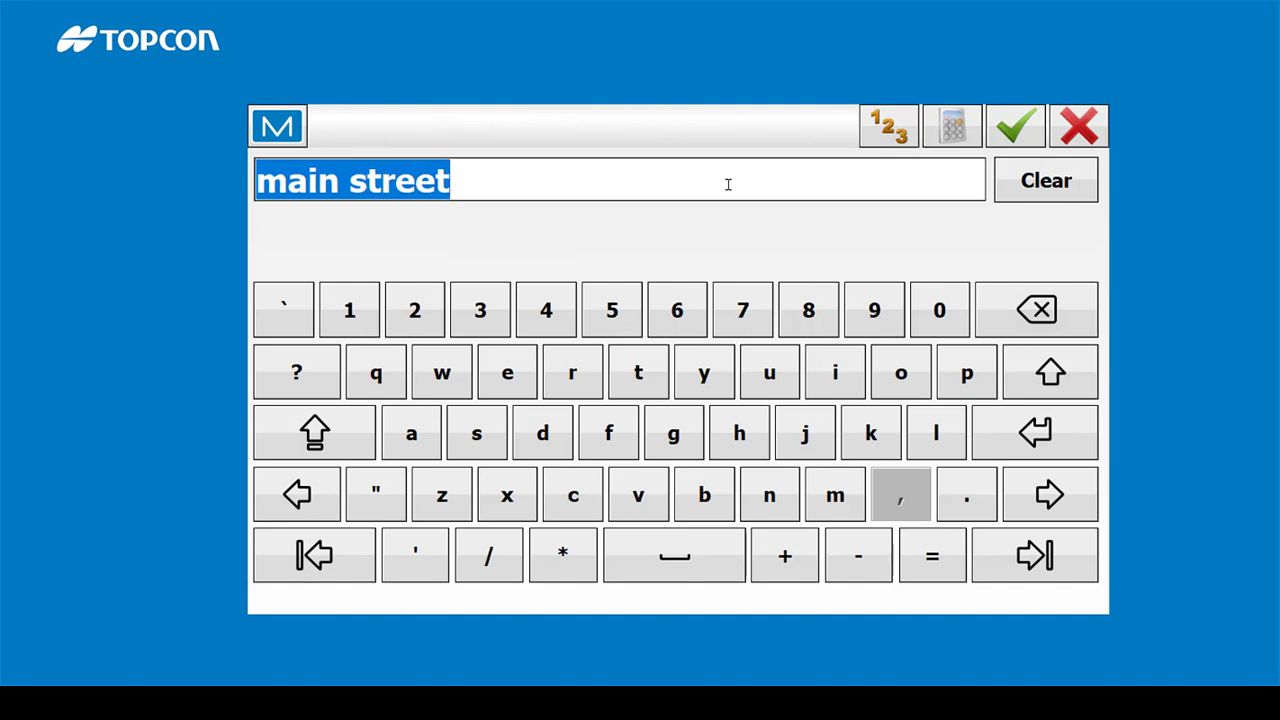
pyautogui.click(1015, 126)
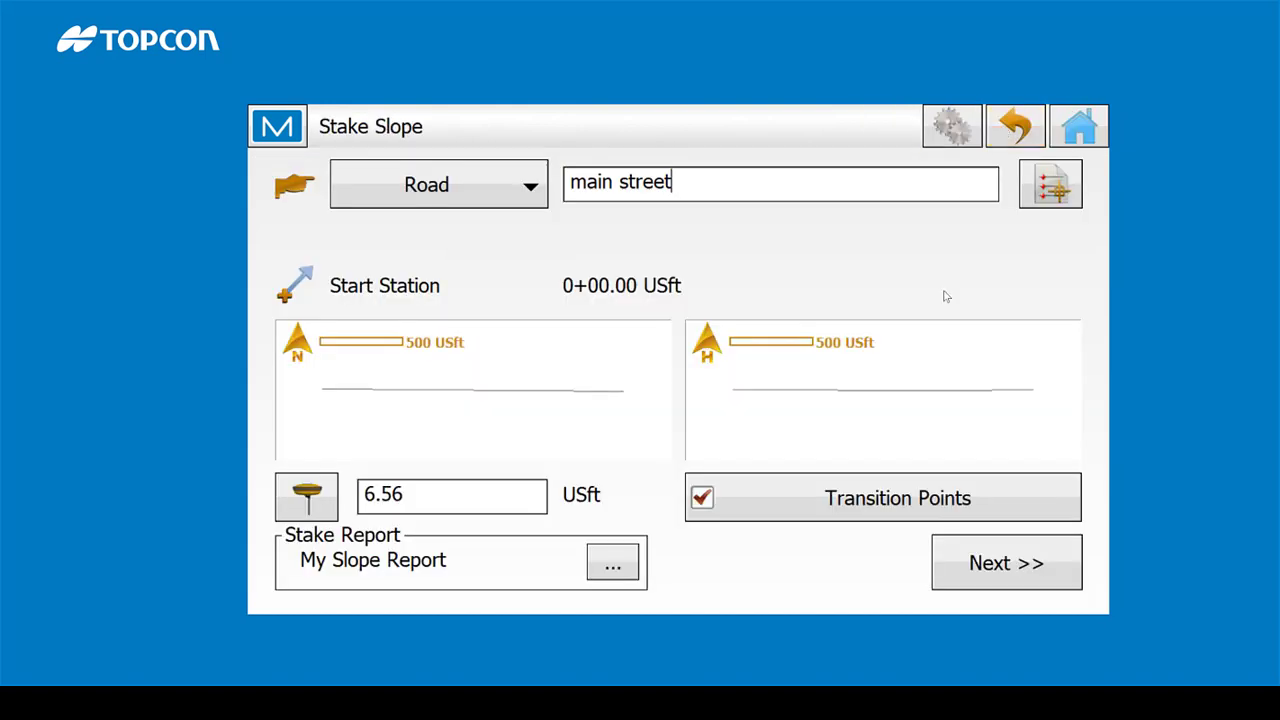
# - Proceed to the slope's alignment settings and change the hinge point to main street_CL
pyautogui.click(1008, 583)
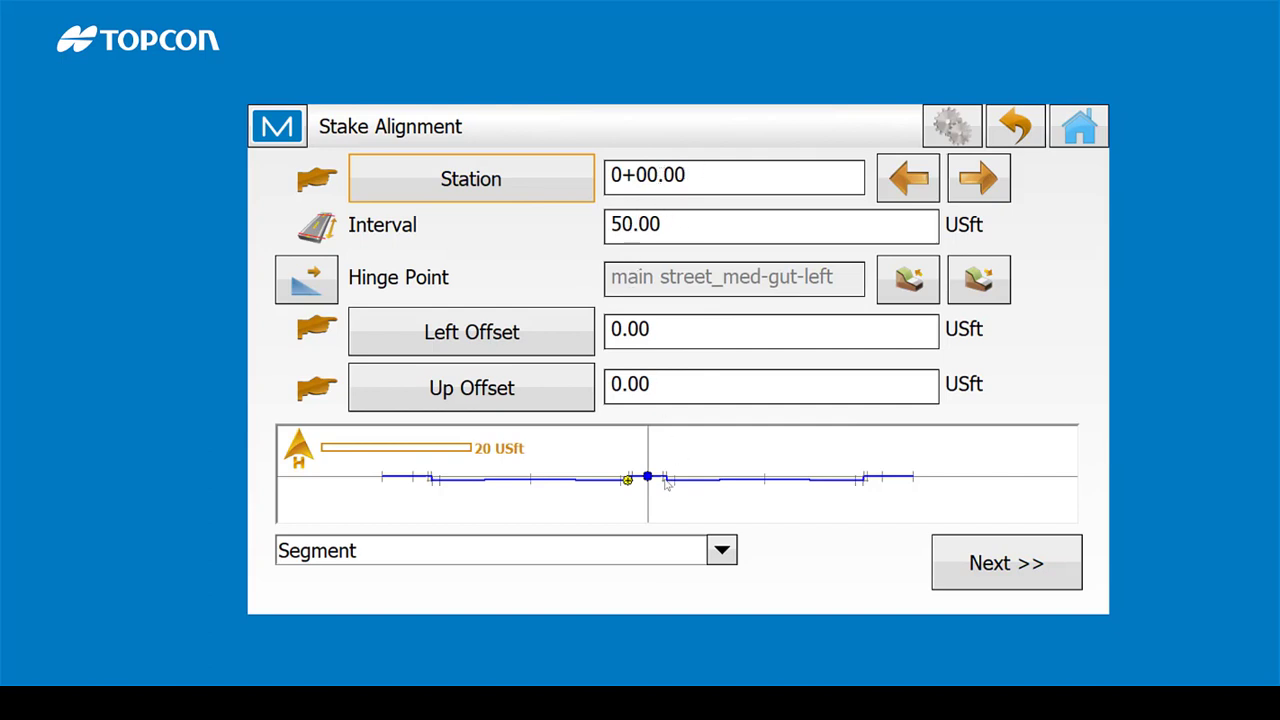
pyautogui.click(980, 282)
pyautogui.click(985, 283)
pyautogui.click(985, 283)
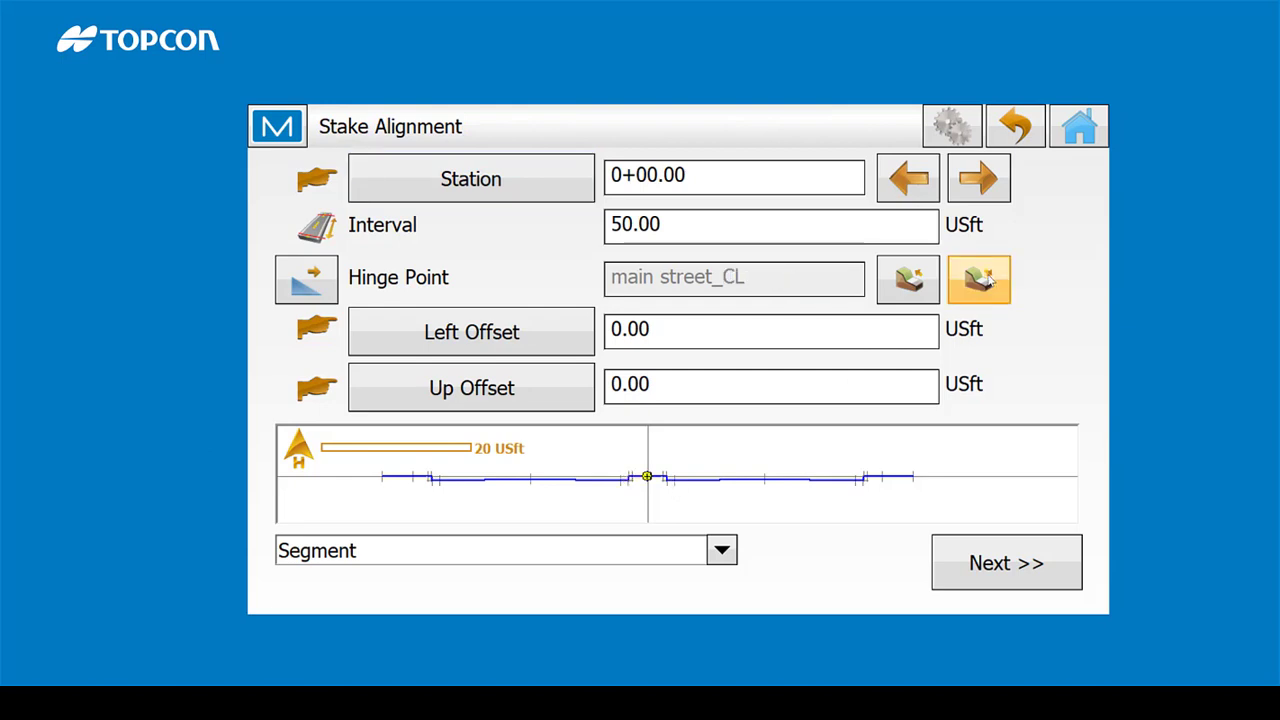
# - Change the hinge point from the centerline to main street_load-cl-left for station 0+00.00
pyautogui.click(985, 283)
pyautogui.click(988, 282)
pyautogui.click(988, 282)
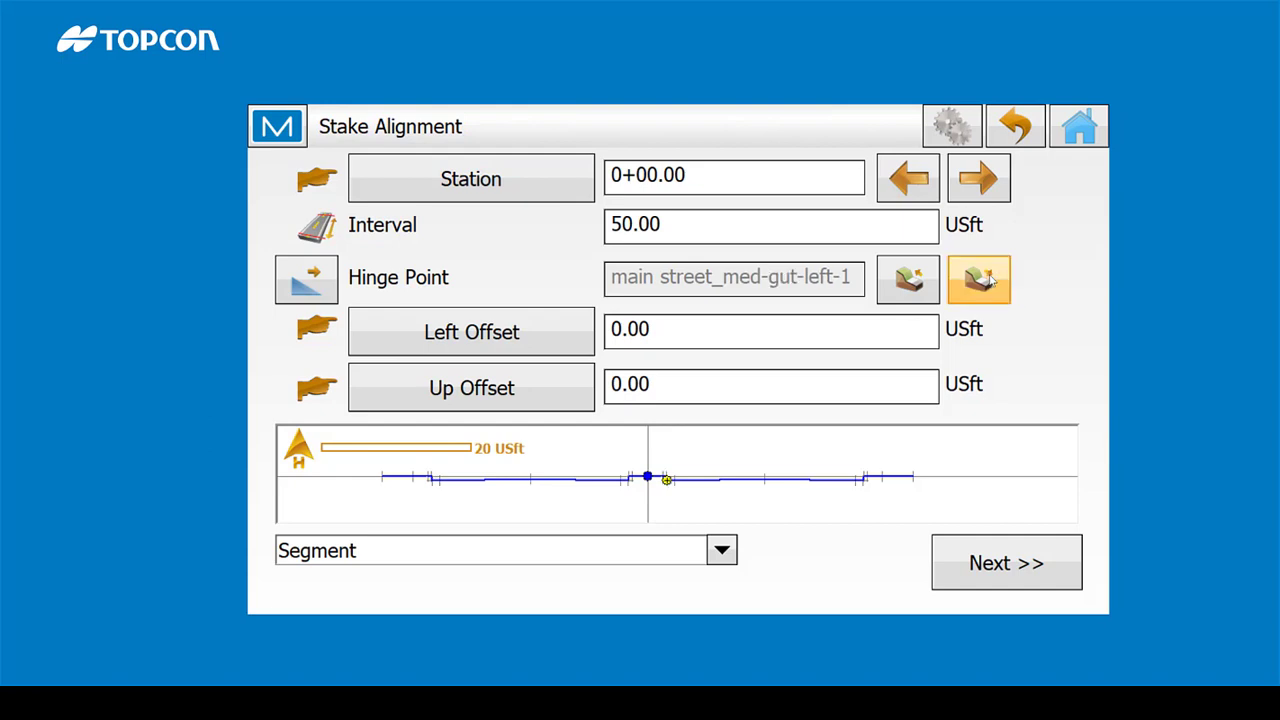
pyautogui.click(988, 282)
pyautogui.click(988, 282)
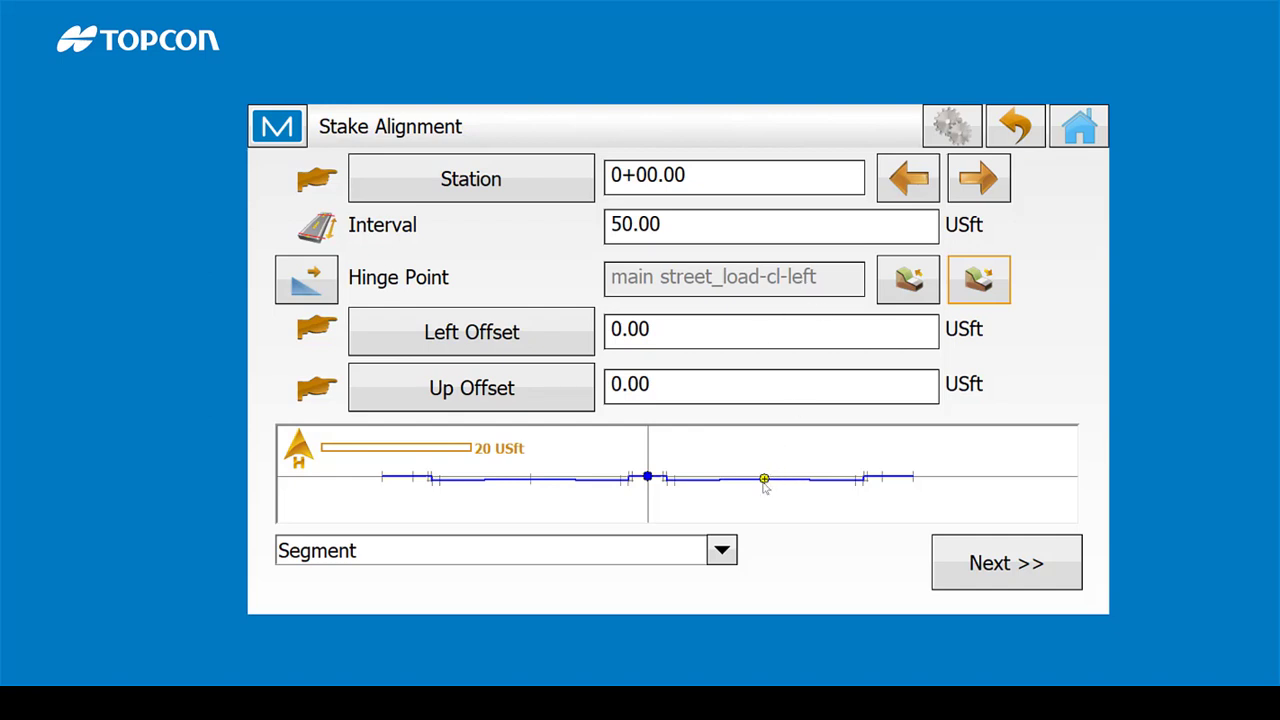
# - Accept the alignment settings, complete the slope settings, and start staking the slope
pyautogui.click(986, 567)
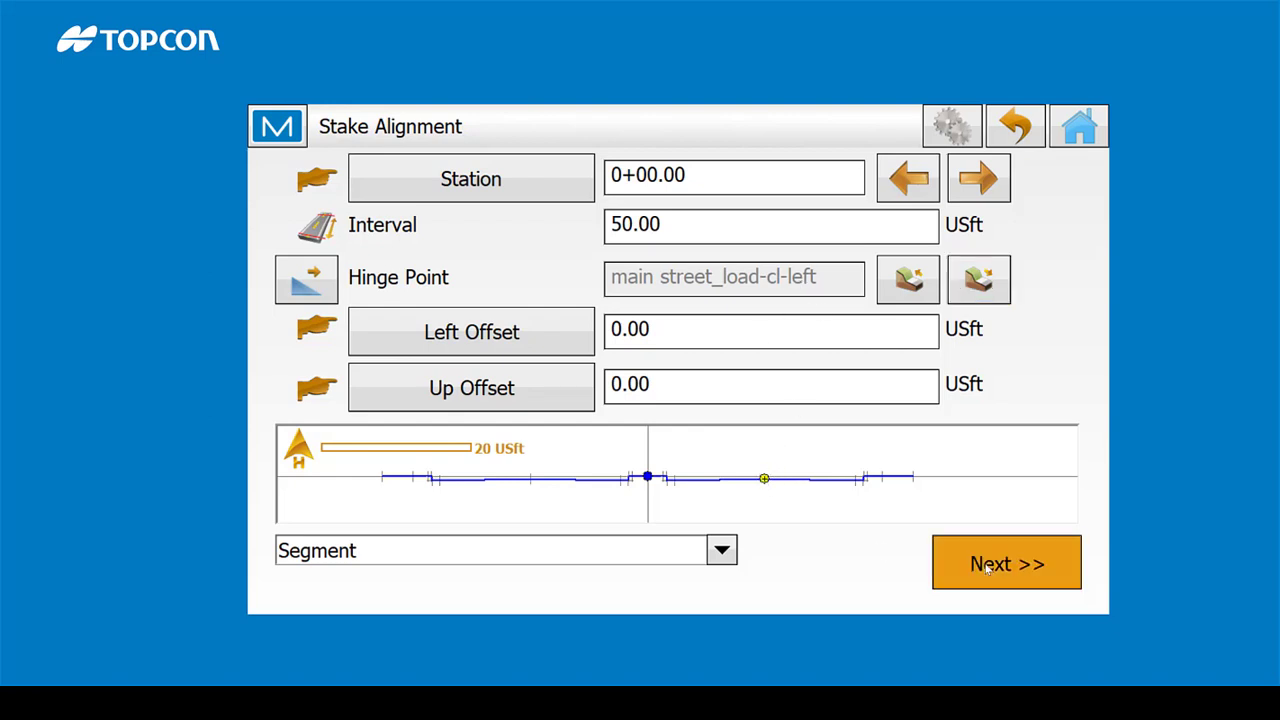
pyautogui.click(445, 442)
pyautogui.click(445, 497)
pyautogui.click(990, 560)
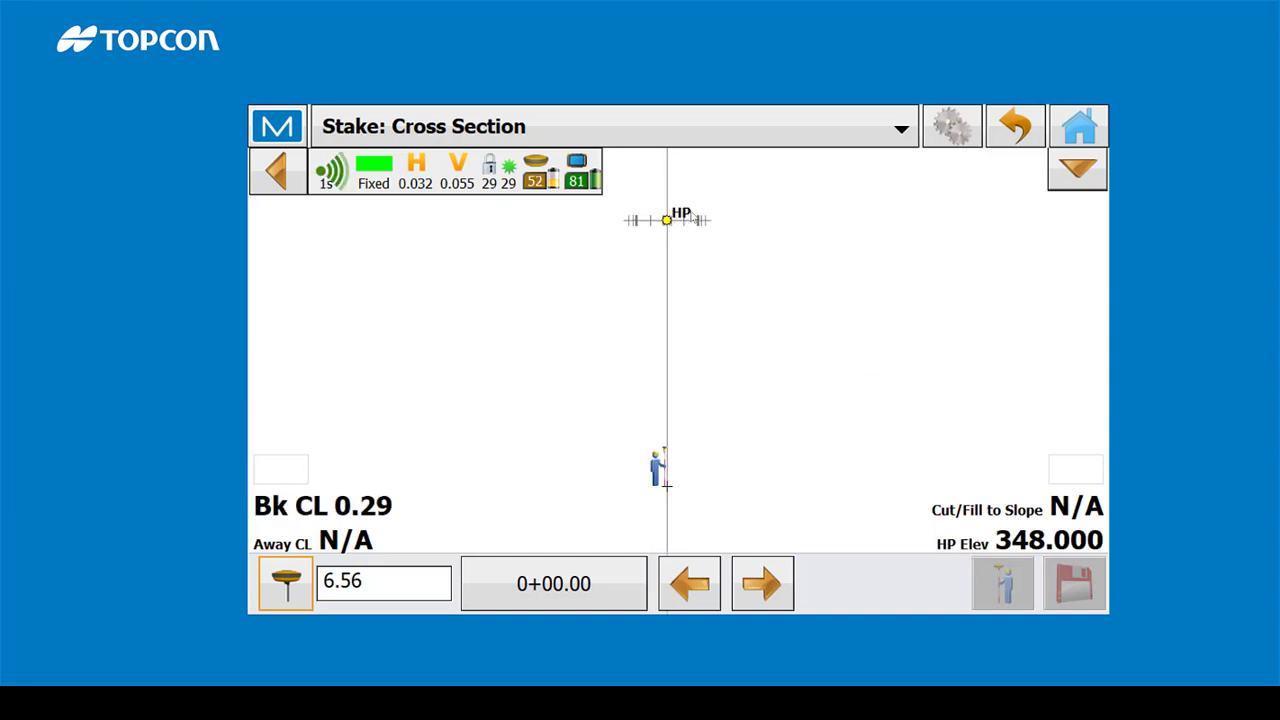
# - Switch the slope staking display from Cross Section to Map, view the road's start at point 2, and return to the home screen
pyautogui.click(634, 132)
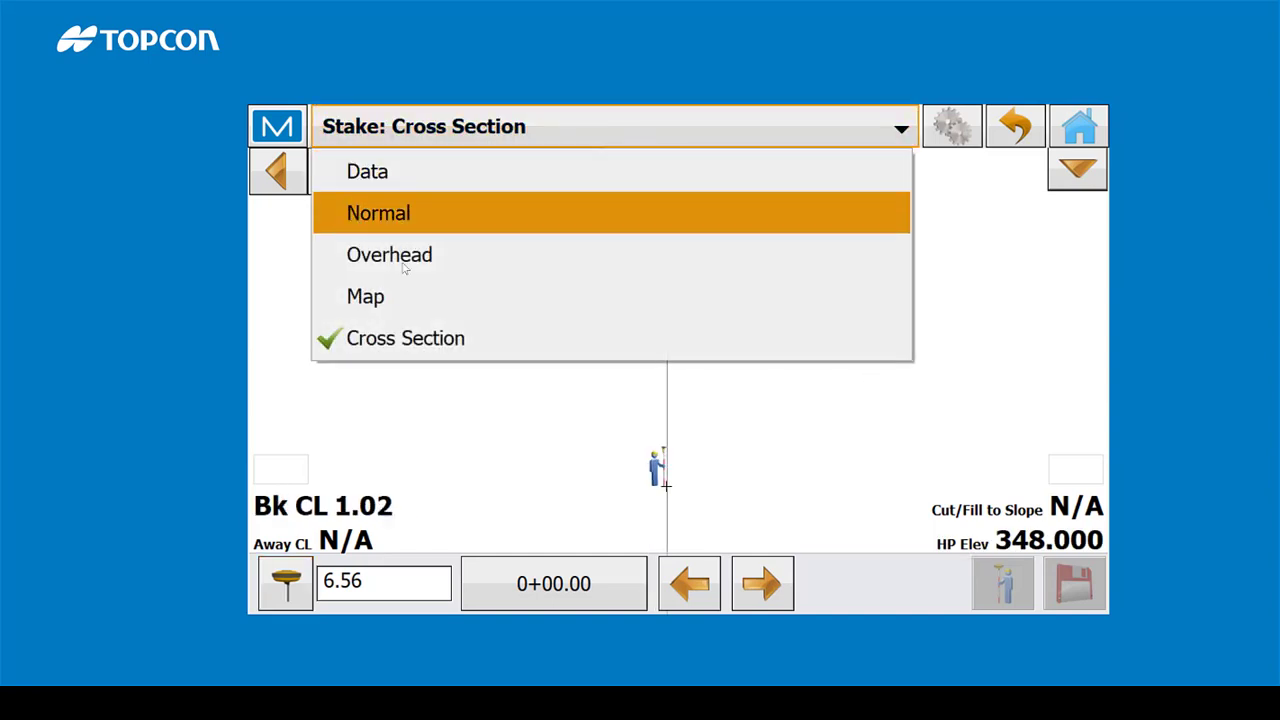
pyautogui.click(389, 297)
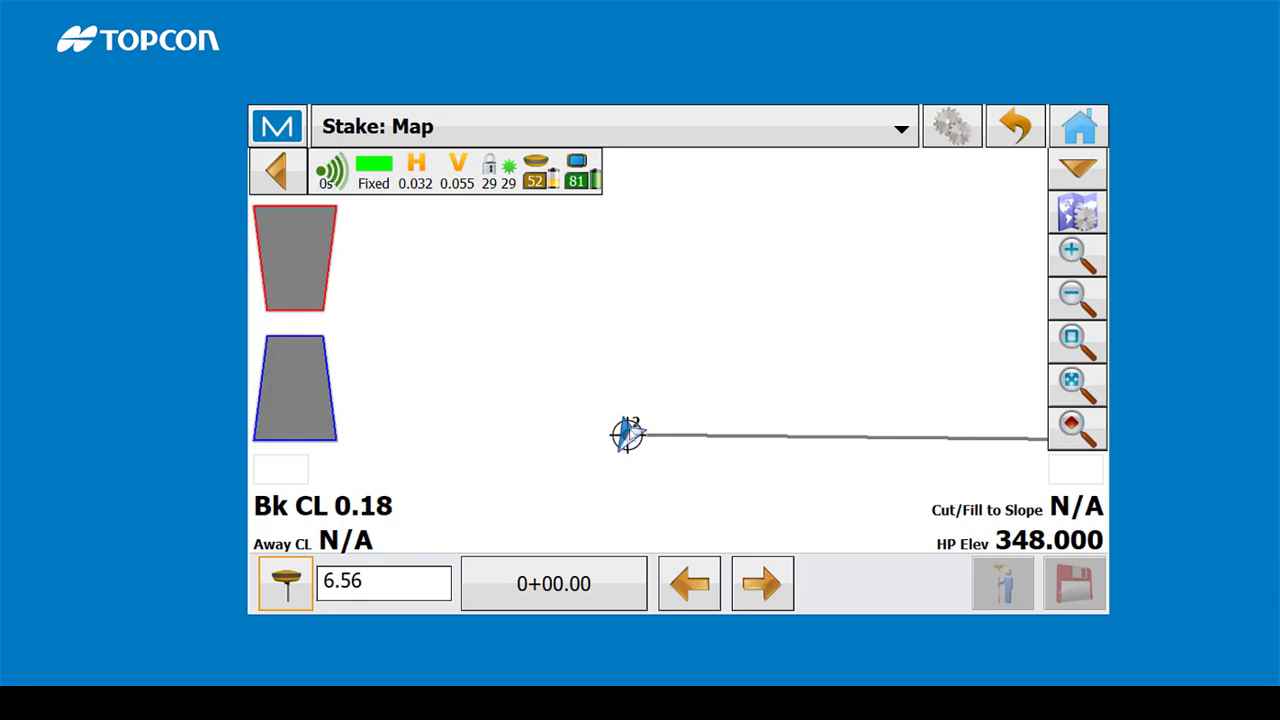
pyautogui.click(1081, 257)
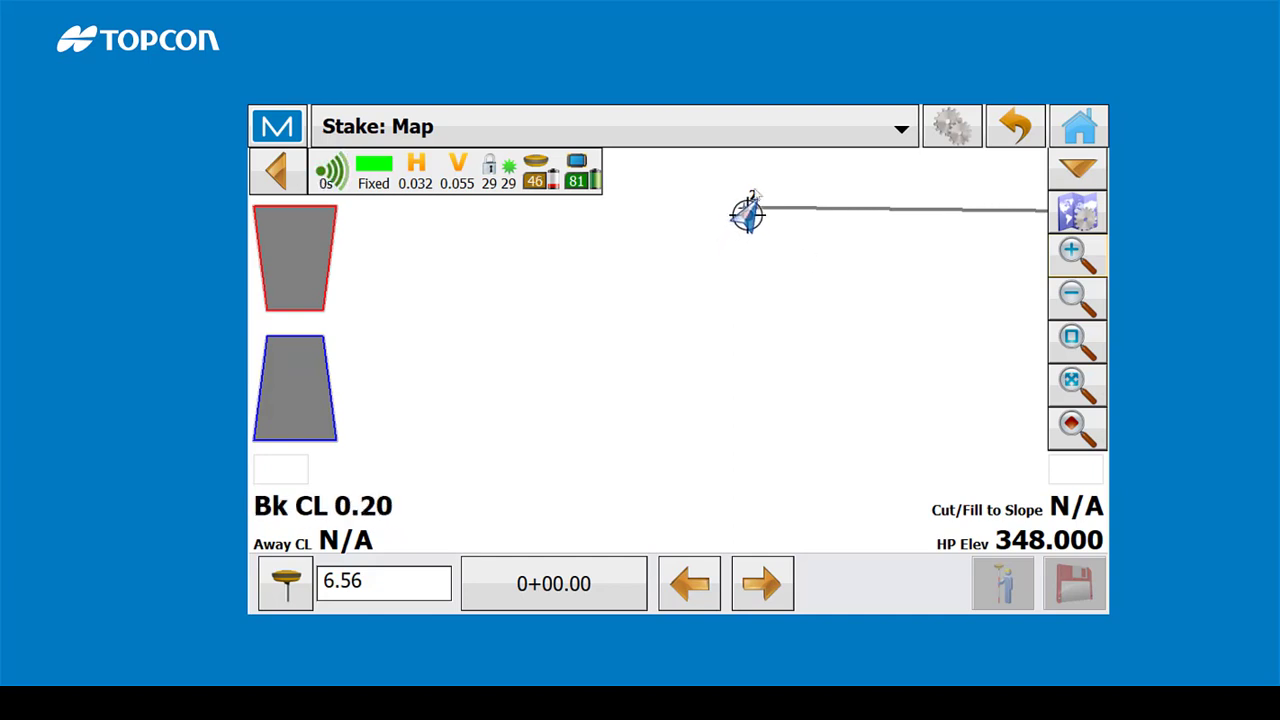
pyautogui.moveTo(917, 286); pyautogui.dragTo(751, 351)
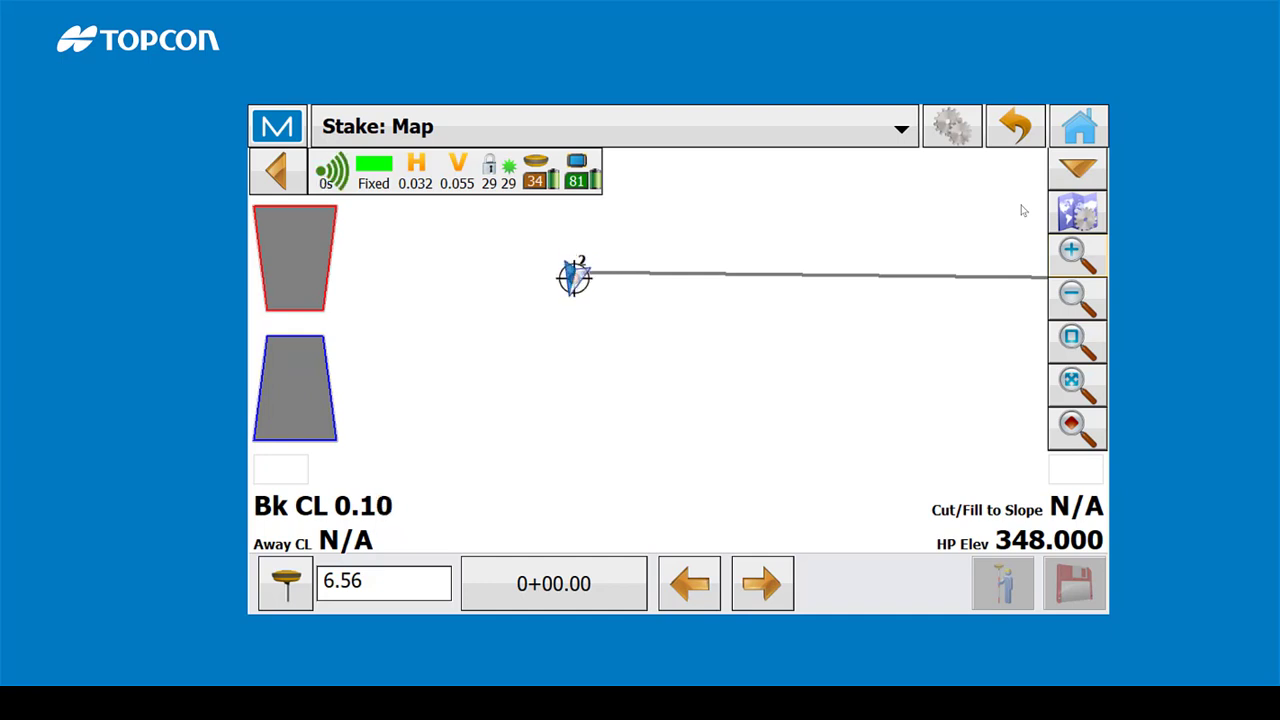
pyautogui.click(1079, 126)
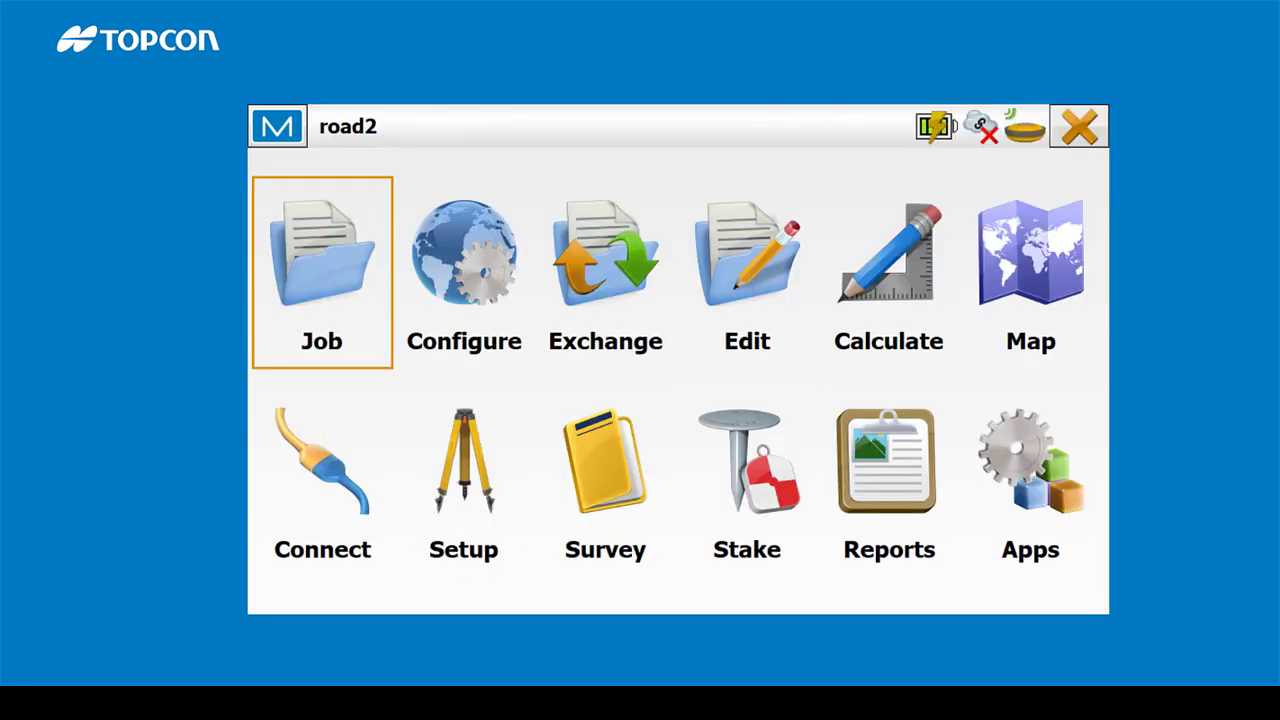